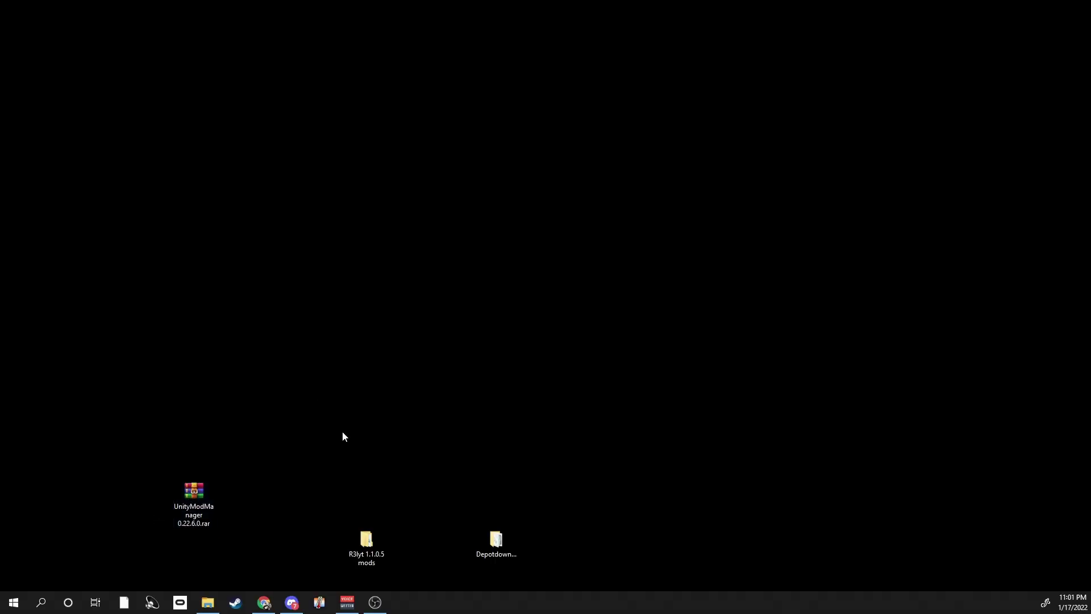
- Reposition the UnityModManager 0.22.6.0.rar archive and the R3lyt 1.1.0.5 mods folder on the desktop
left_click_drag(188, 491, 194, 495)
left_click_drag(233, 524, 231, 525)
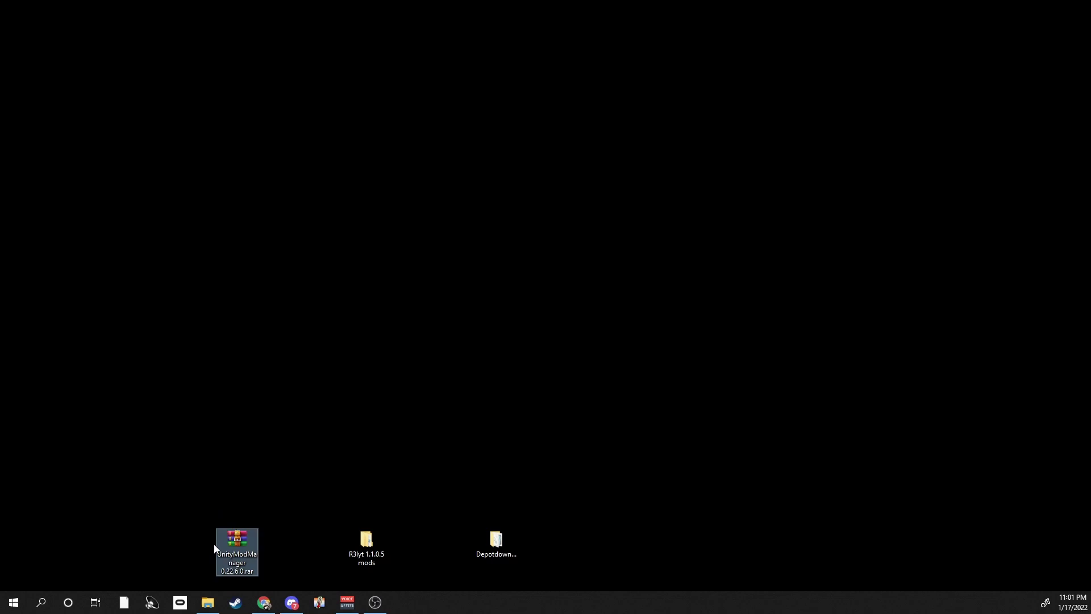
left_click_drag(145, 499, 275, 569)
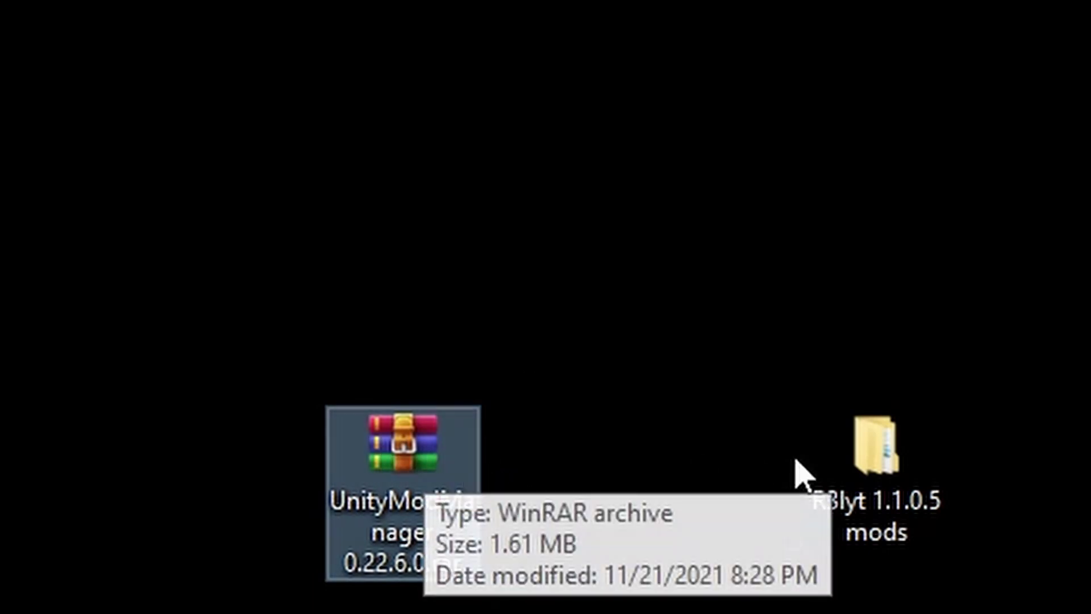
left_click_drag(872, 458, 557, 281)
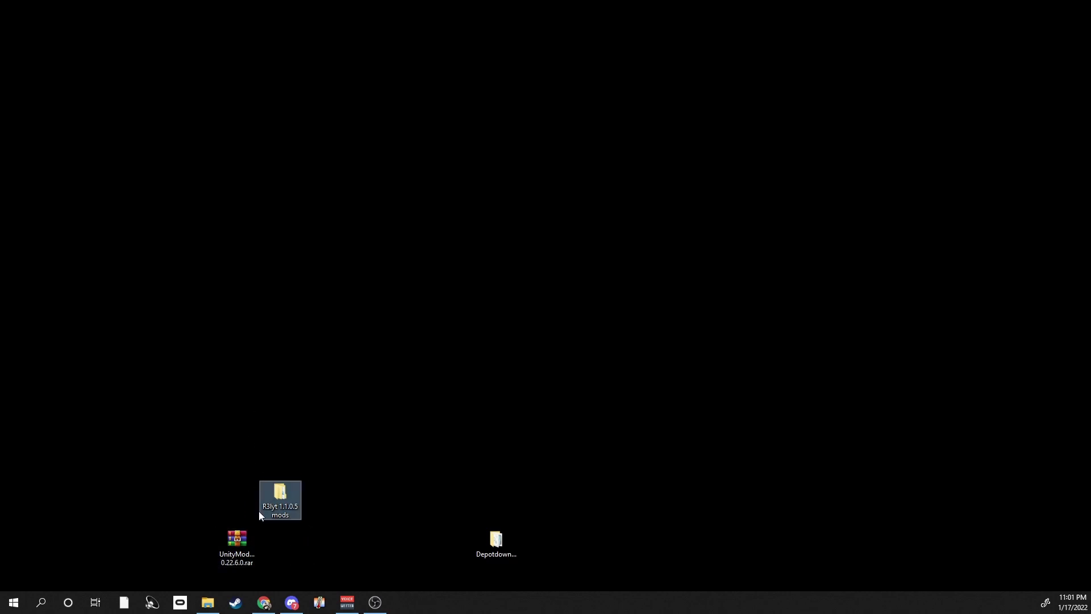
- Open the UnityModManager 0.22.6.0.rar archive and launch the UnityModManager installer from its innermost UnityModManager folder
double_click(279, 358)
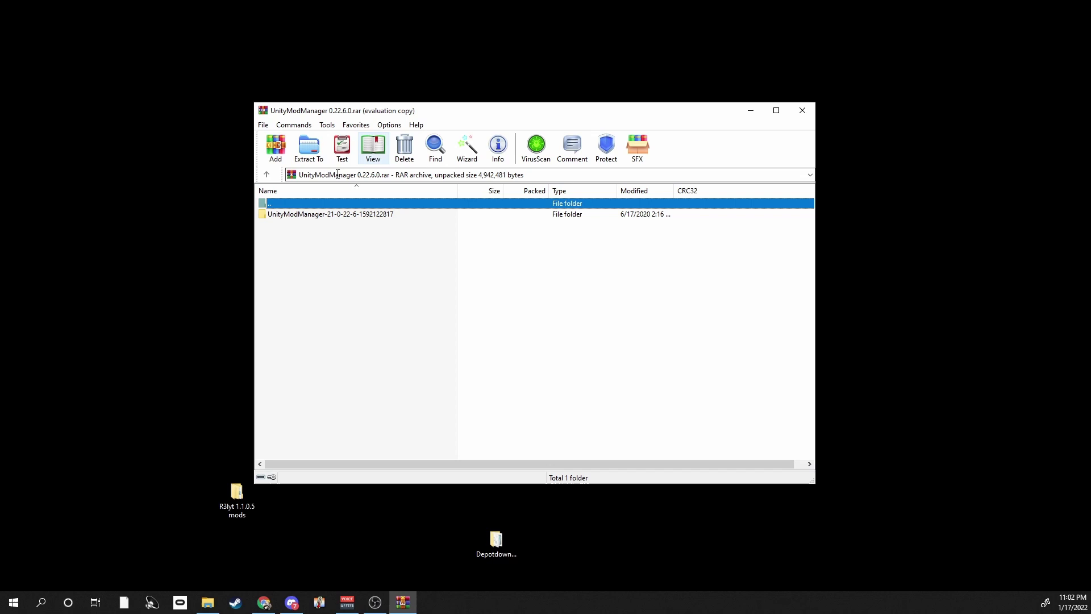
double_click(331, 216)
left_click(305, 219)
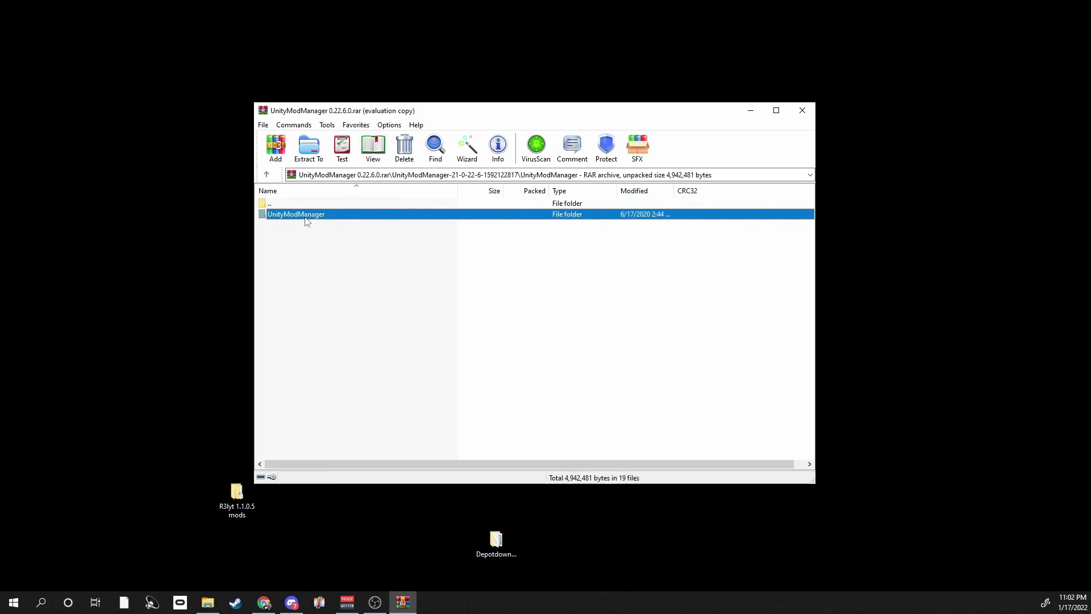
double_click(305, 218)
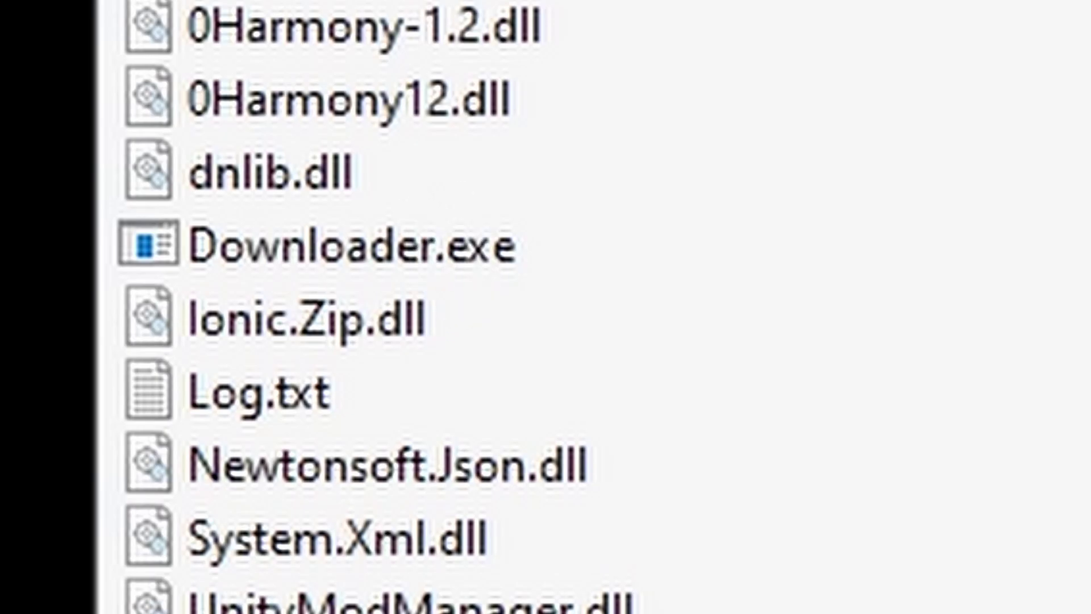
double_click(201, 267)
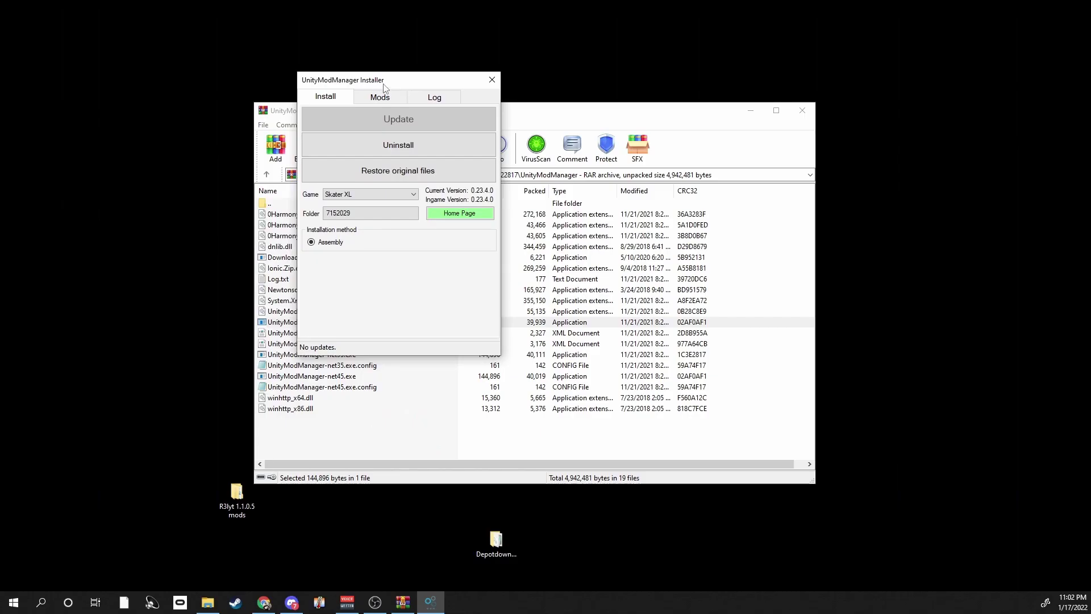
left_click_drag(377, 86, 348, 181)
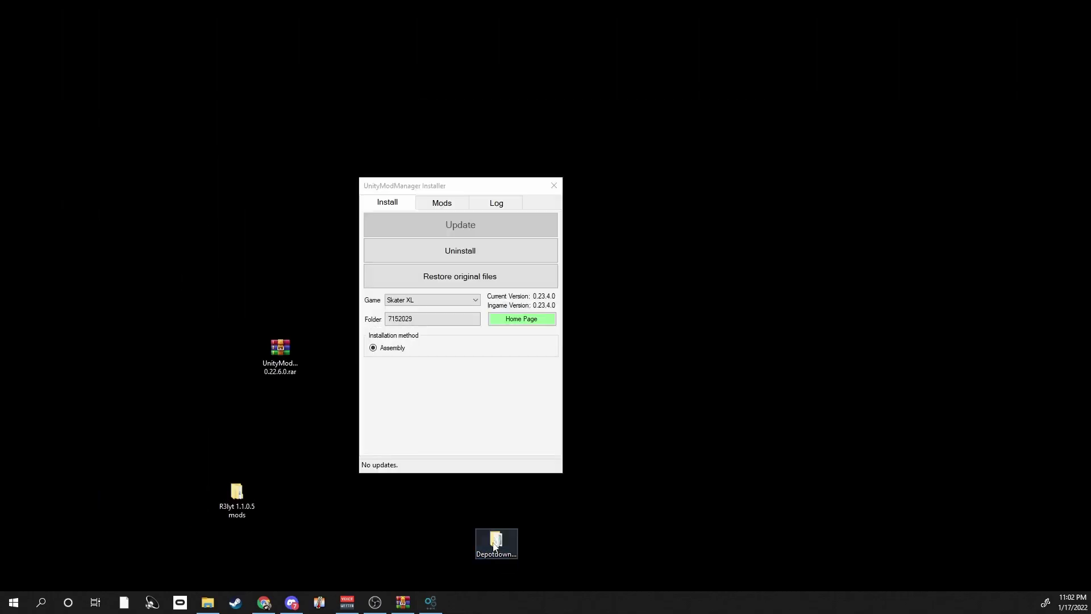
- Open the desktop's Depotdownloader folder and go through depots and 962731 into the 7152029 game folder
double_click(494, 545)
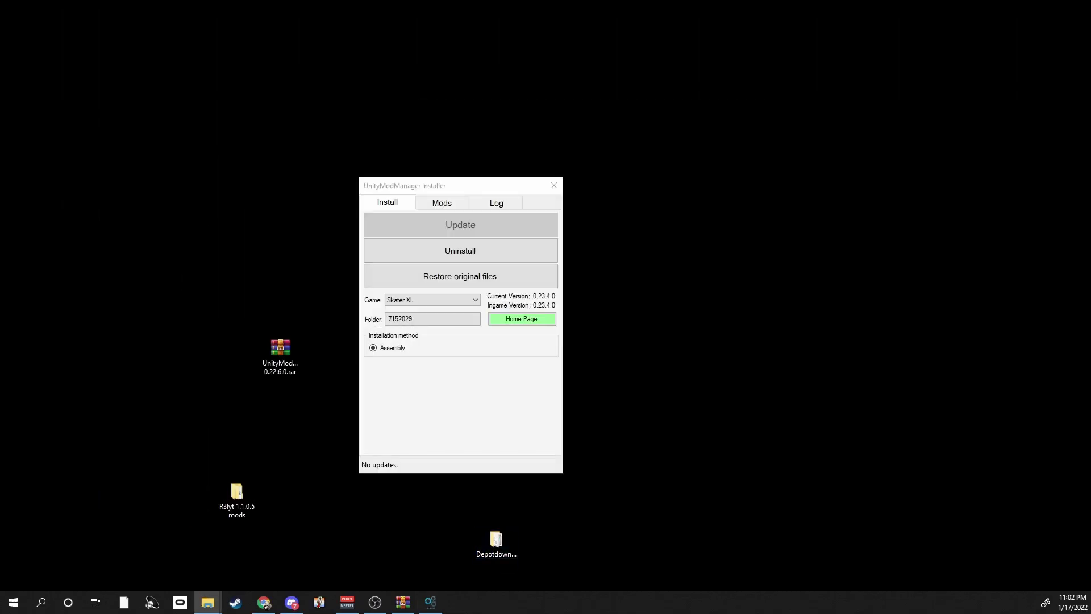
left_click_drag(511, 303, 699, 168)
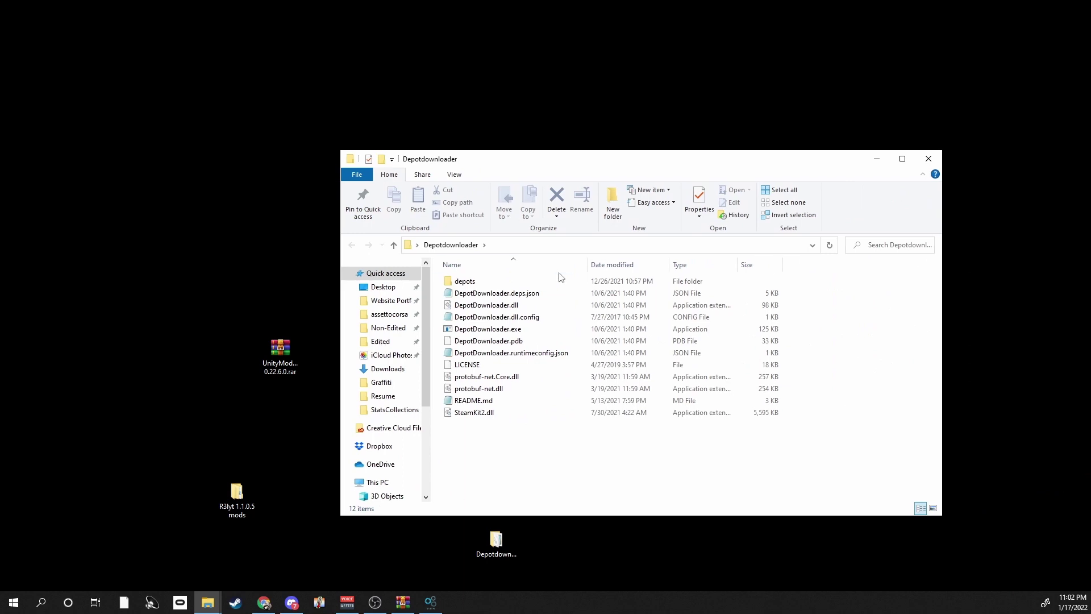
double_click(463, 281)
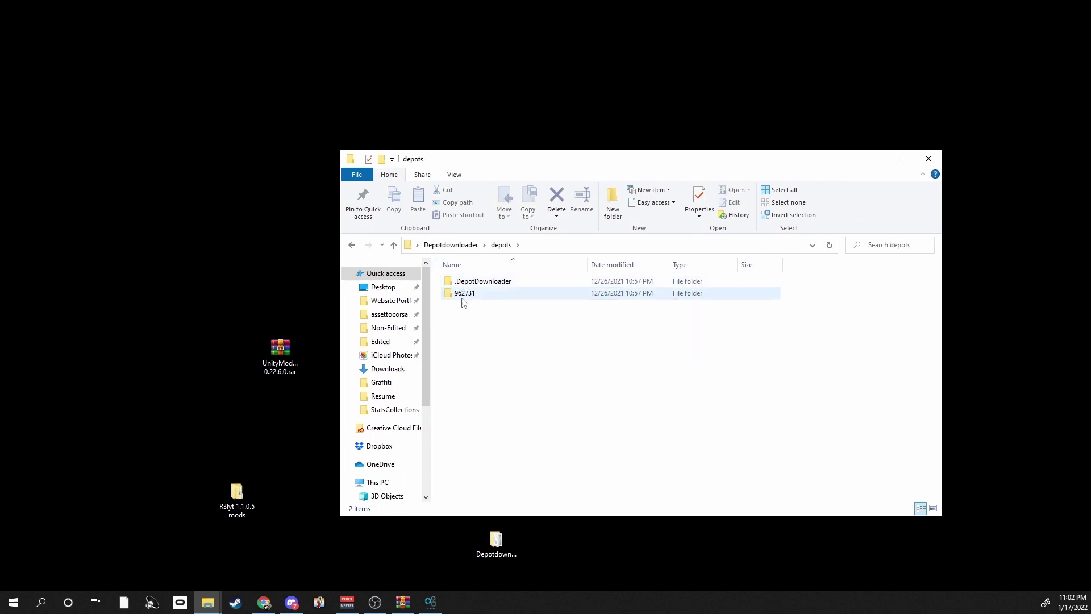
double_click(463, 298)
double_click(462, 284)
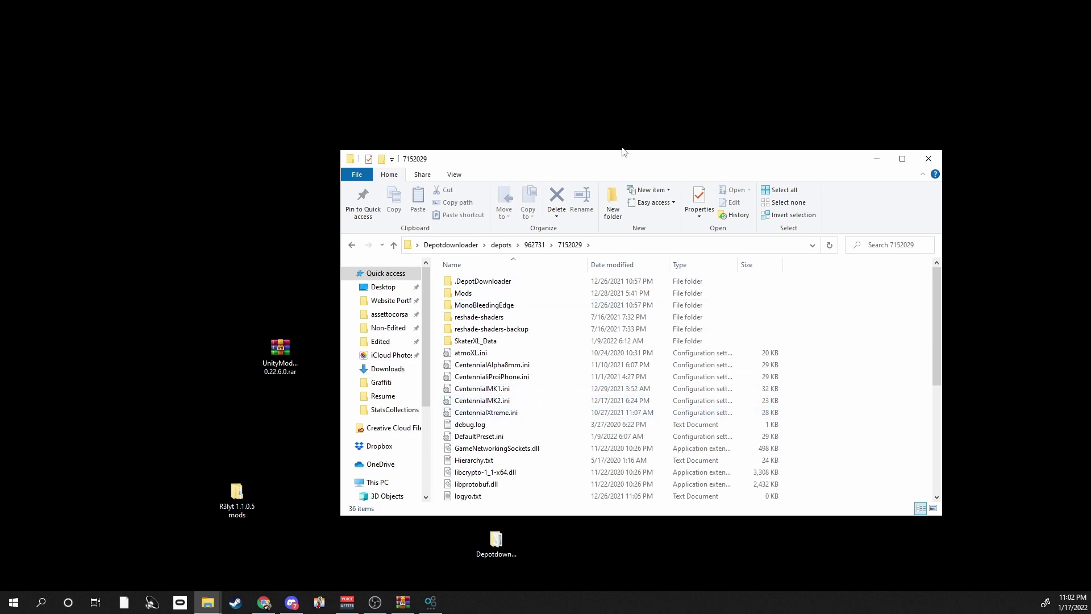
- Arrange the 7152029 folder window and the UnityModManager installer window side by side
left_click_drag(699, 146, 922, 152)
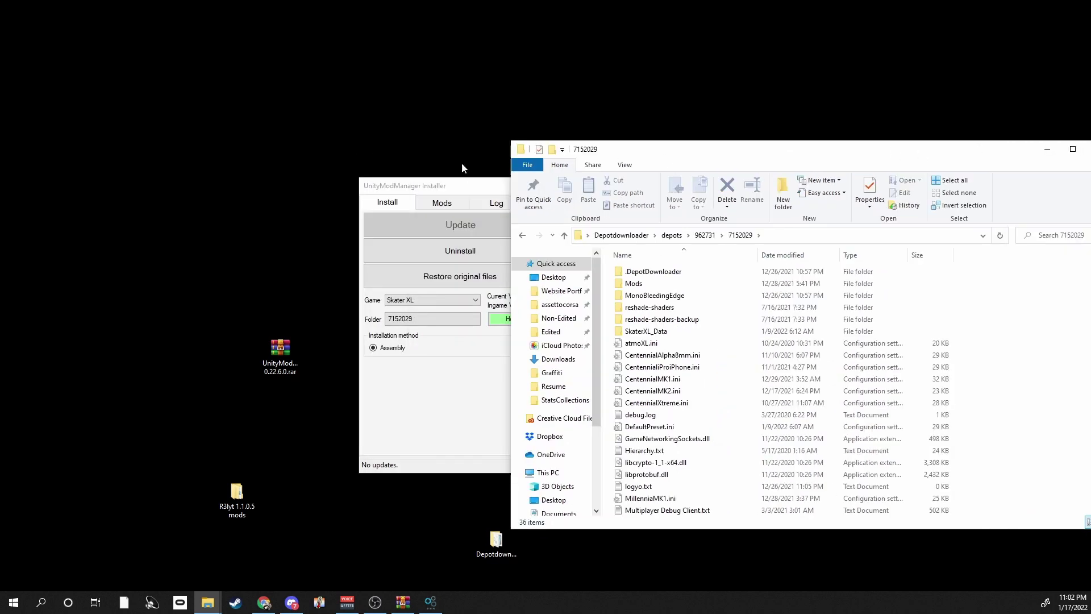
left_click_drag(462, 185, 311, 149)
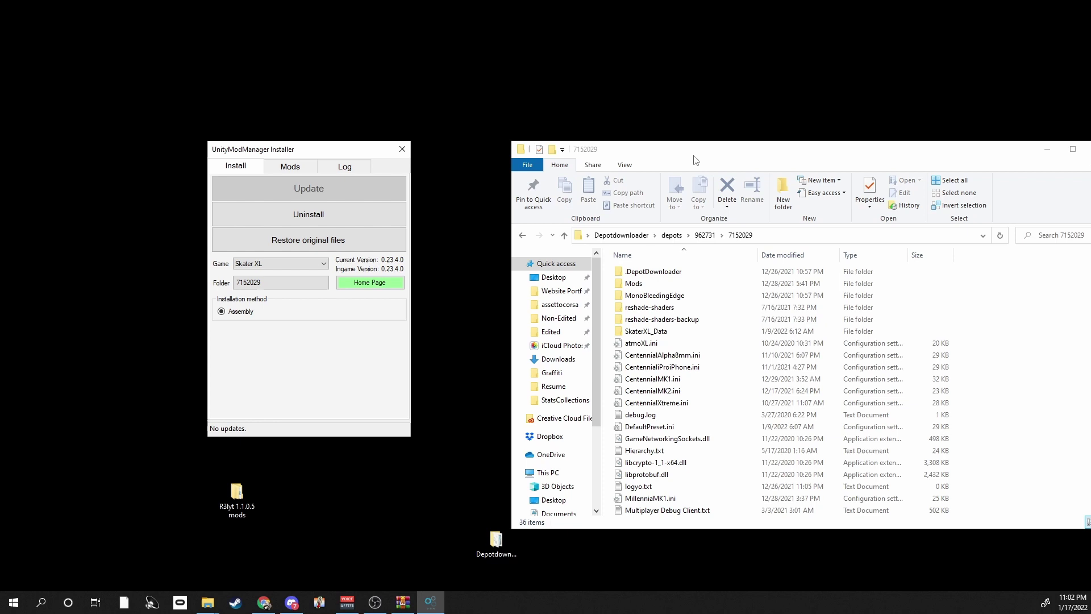
left_click_drag(695, 161, 622, 101)
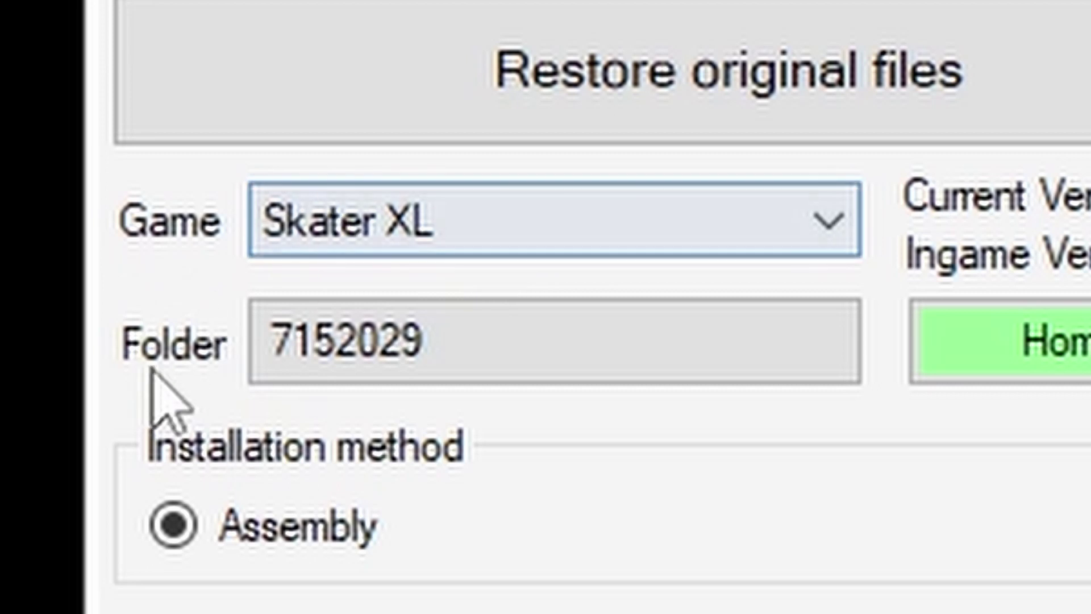
- Set the installer's Skater XL game folder to Depotdownloader\depots\962731\7152029 on the Desktop
left_click(390, 318)
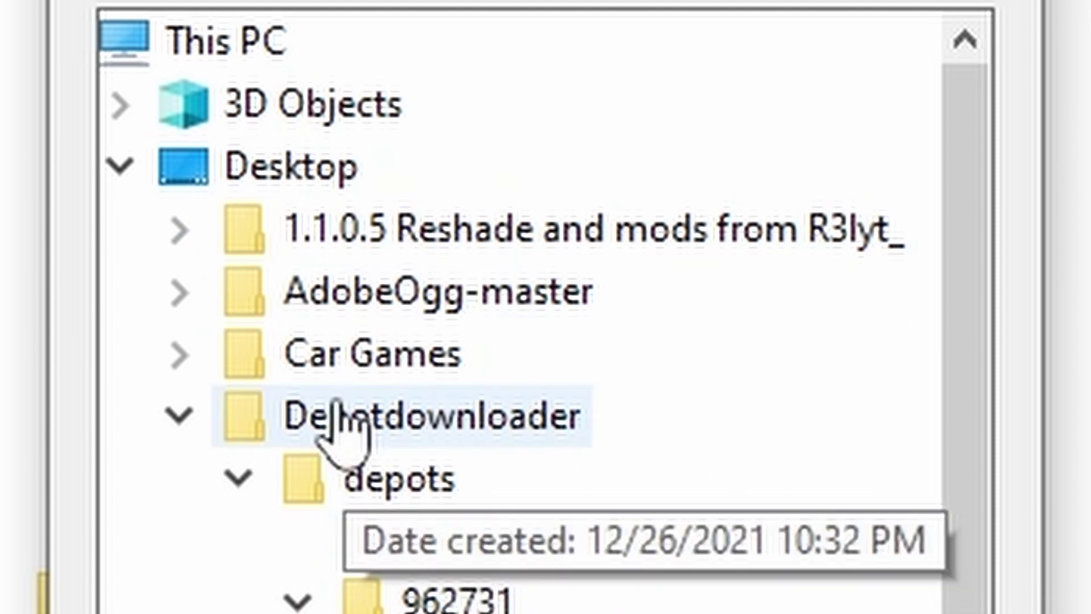
scroll(489, 370, "down", 2)
left_click(498, 329)
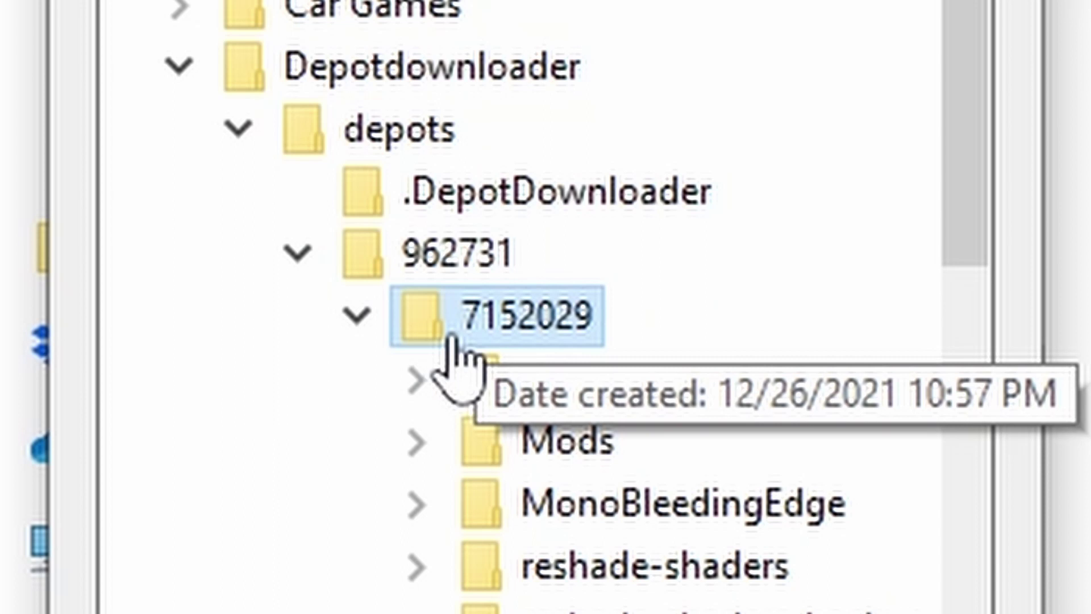
left_click(489, 367)
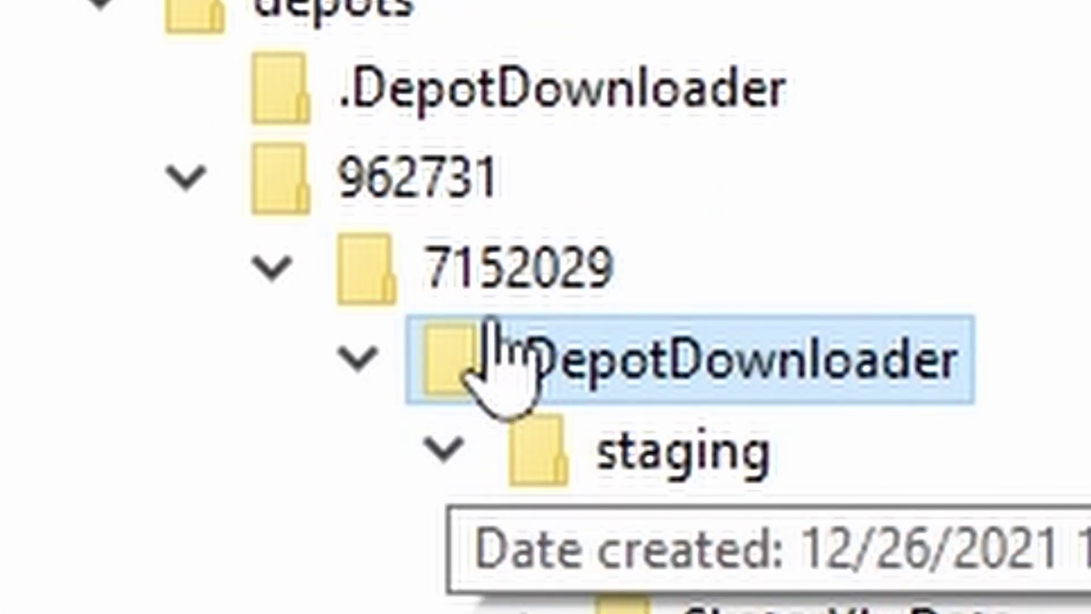
left_click(612, 302)
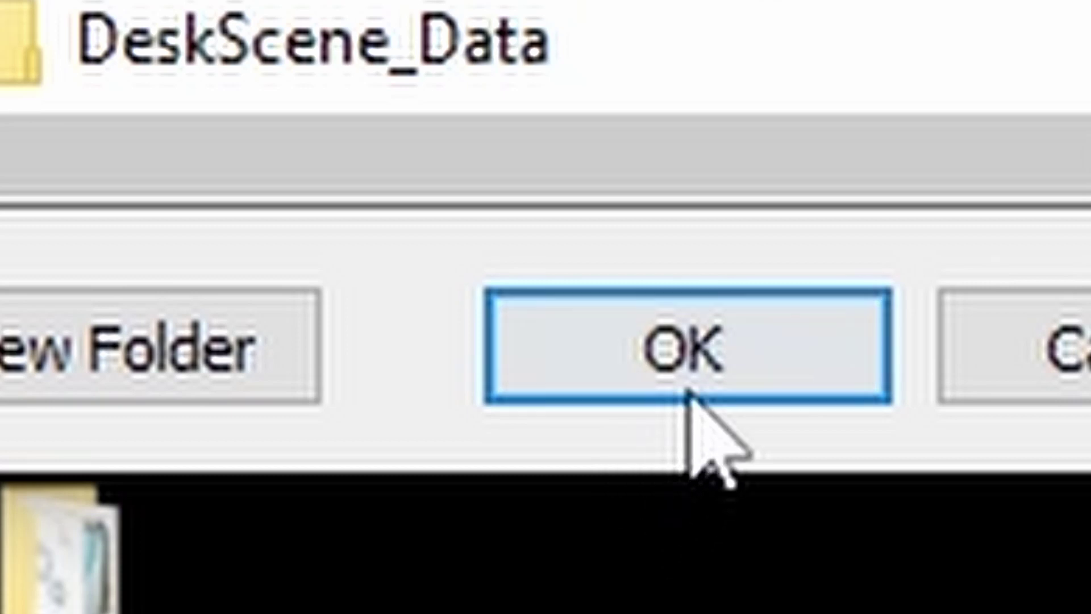
left_click(689, 393)
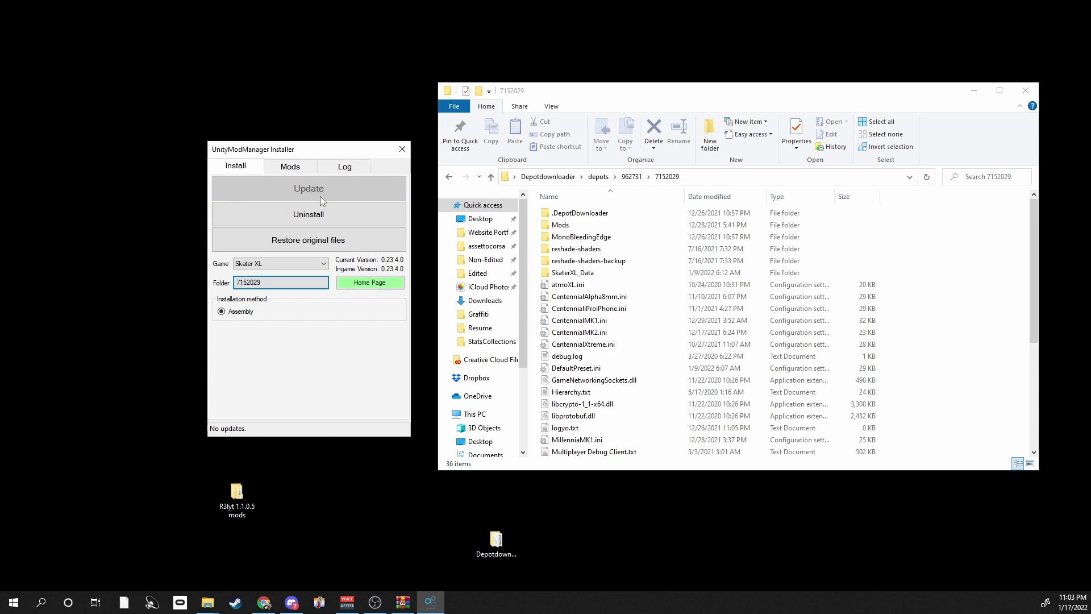
- Refresh the contents of the 7152029 folder to check for the Mods folder
left_click(637, 86)
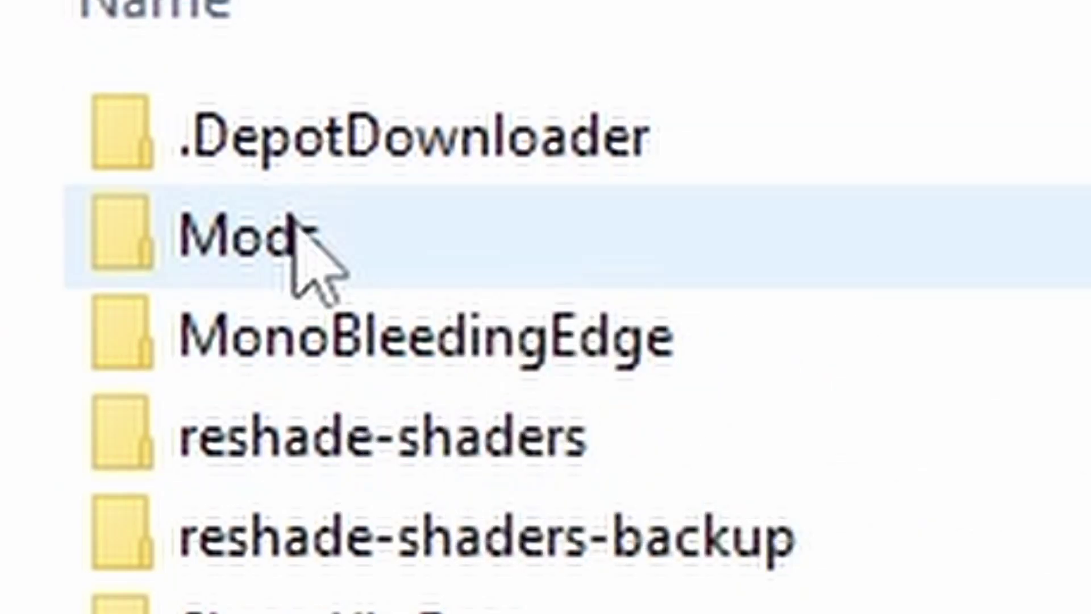
right_click(893, 94)
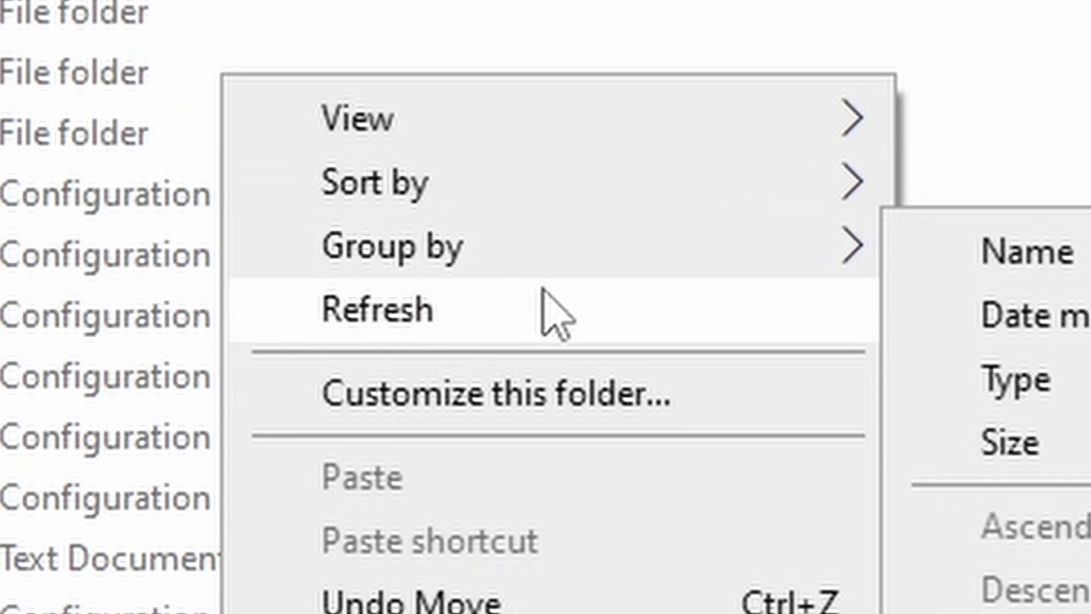
left_click(538, 301)
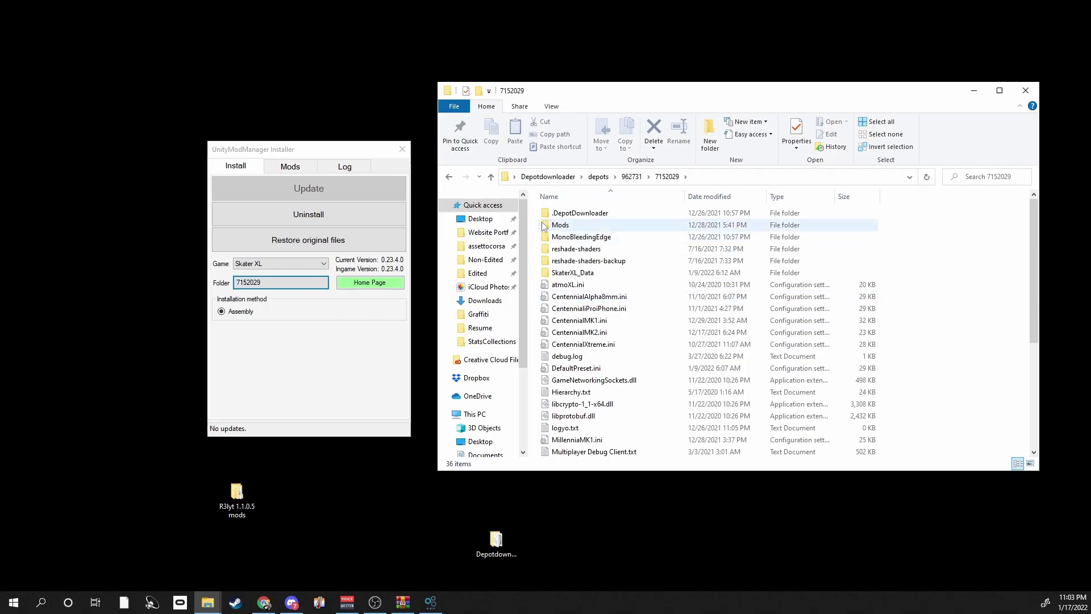
- Reopen the installer's game folder selection, collapse the Desktop tree and expand the New Volume (D:) drive
left_click(340, 321)
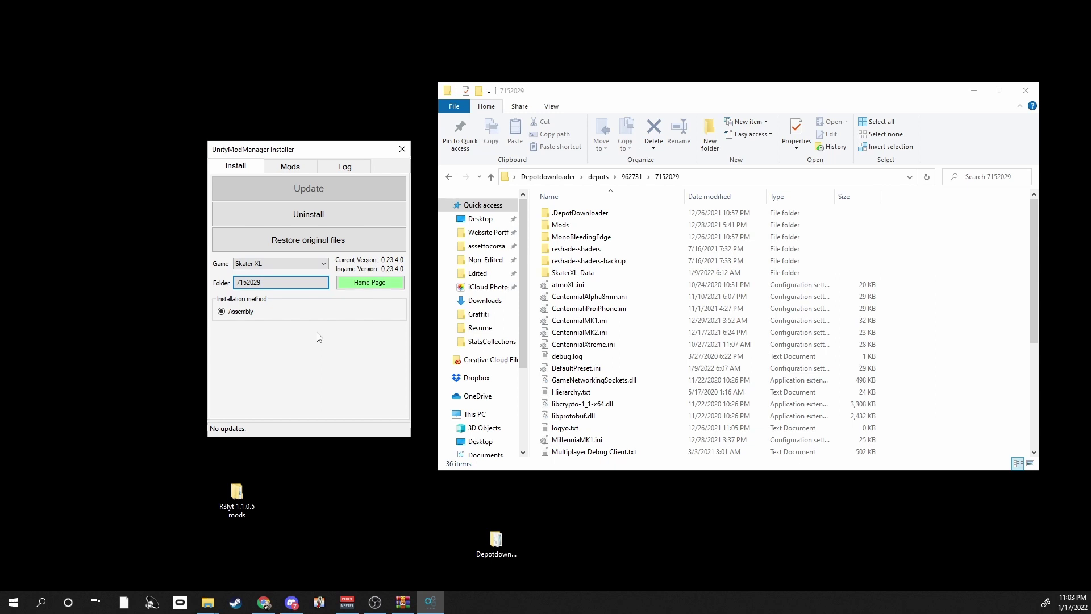
left_click(303, 284)
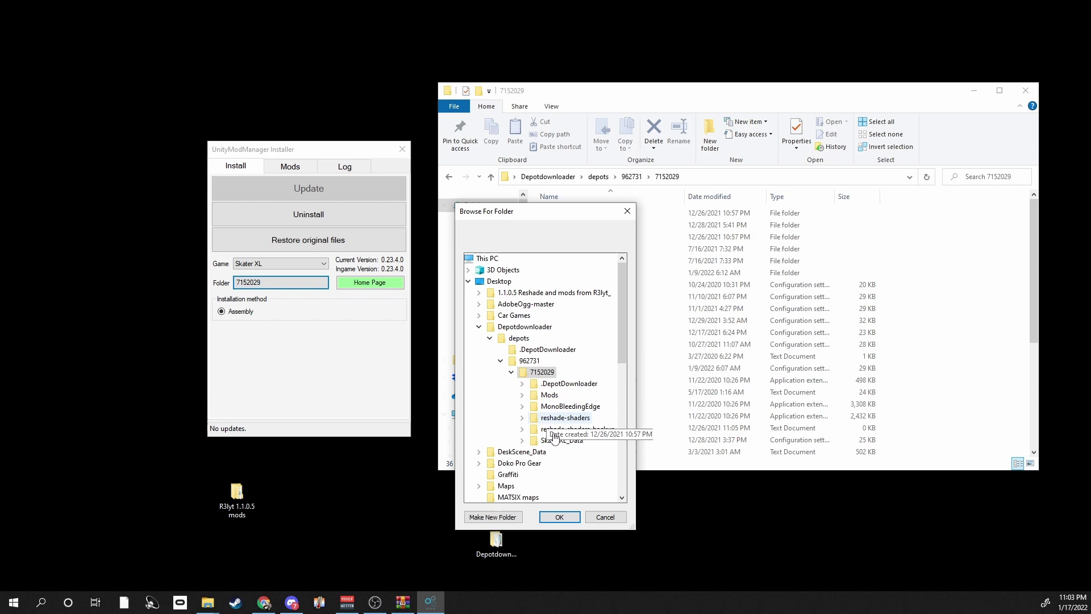
scroll(562, 437, "down", 6)
scroll(500, 346, "up", 3)
scroll(500, 346, "up", 6)
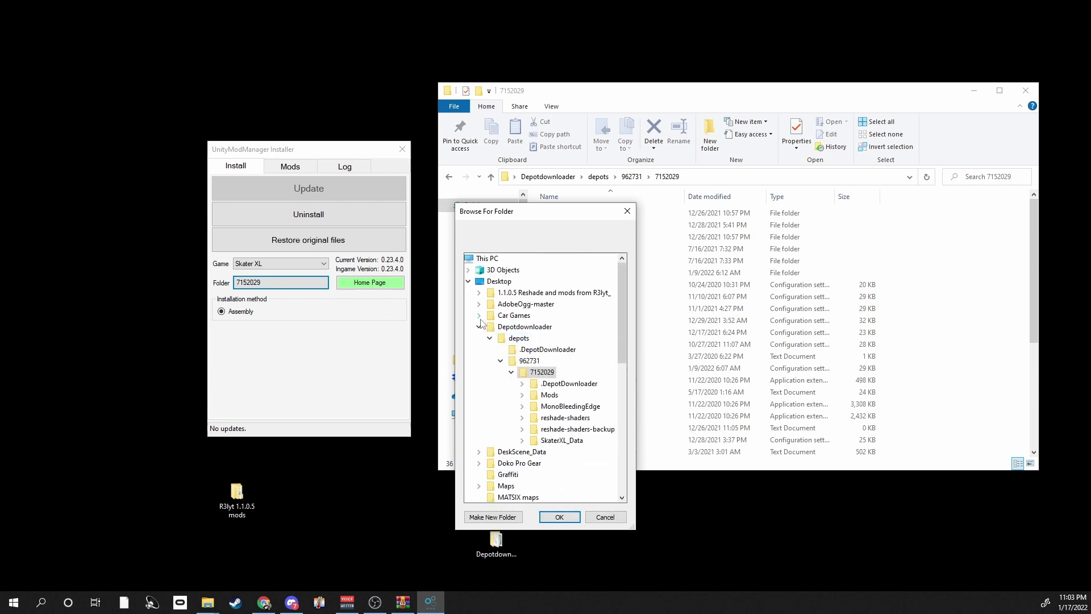
left_click(469, 281)
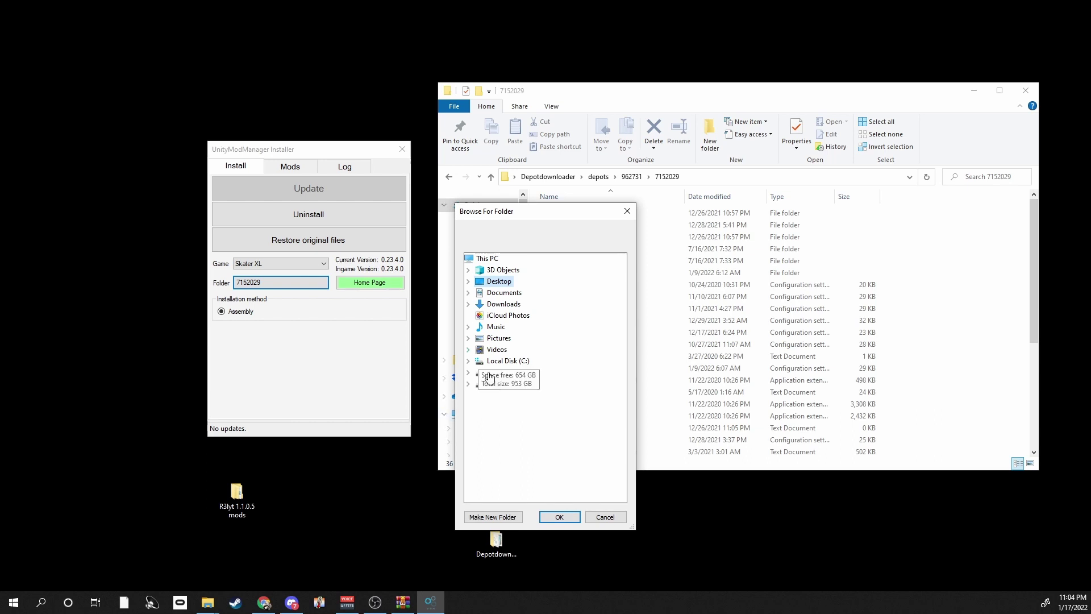
left_click(468, 373)
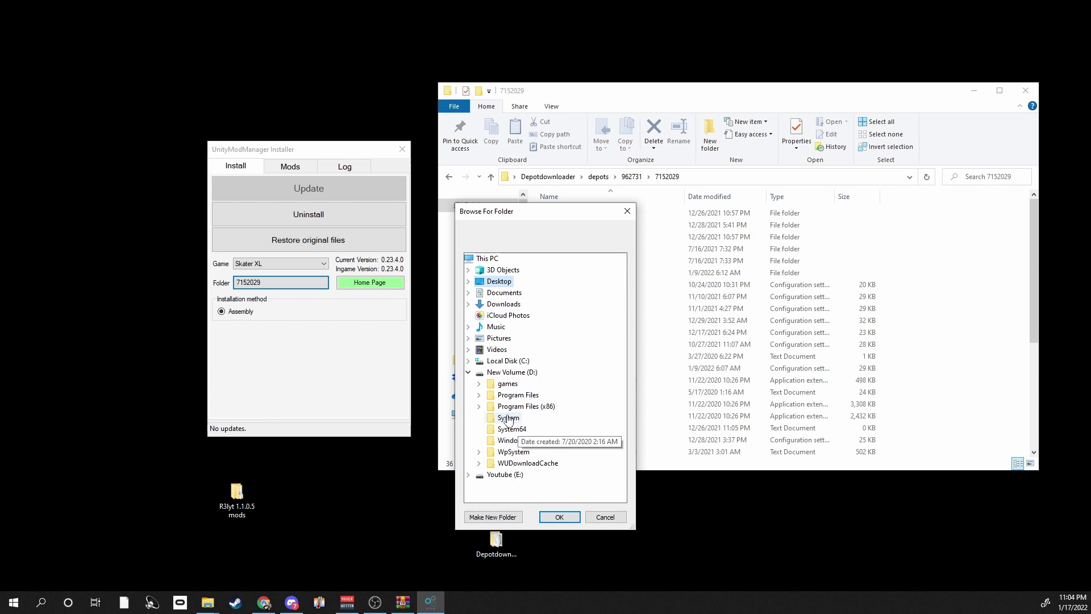
- Choose the Skater XL folder in games\SteamLibrary\steamapps\common as the installer's game folder
left_click(506, 384)
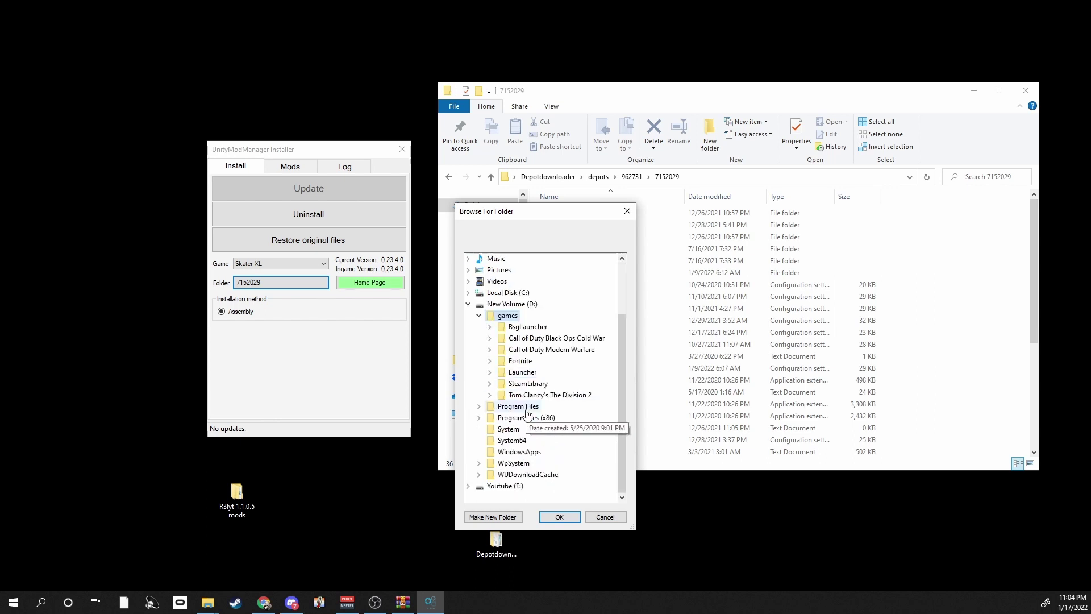
left_click(534, 383)
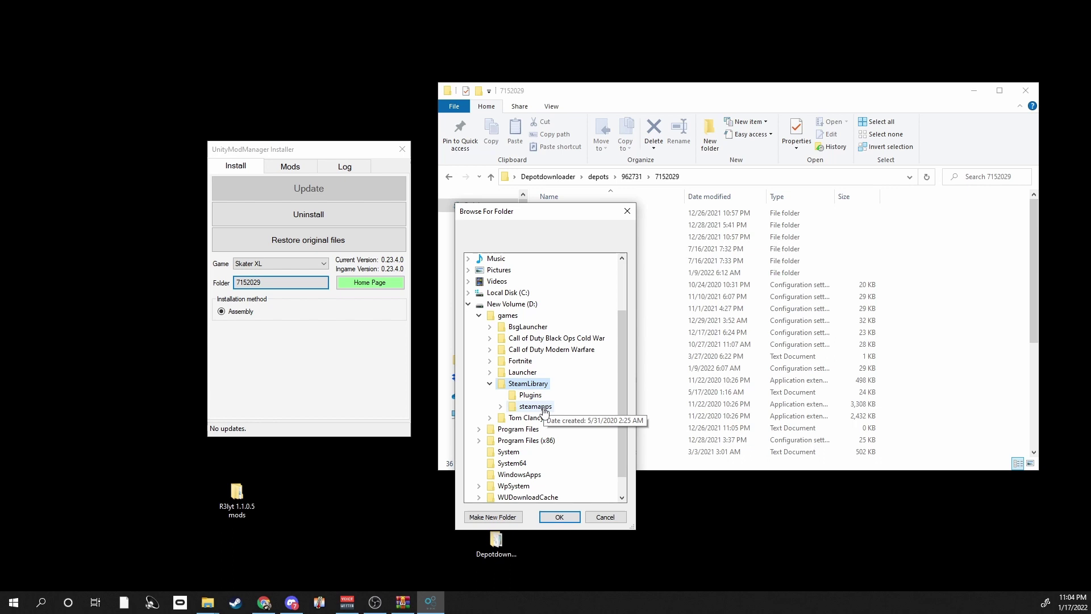
left_click(536, 406)
double_click(543, 383)
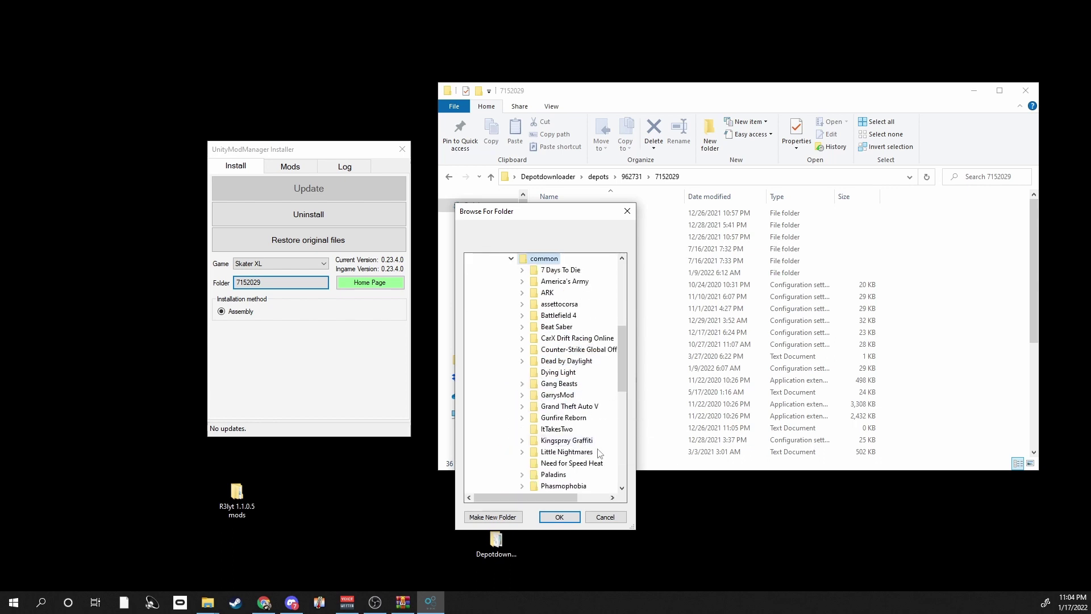
scroll(586, 442, "down", 4)
left_click(577, 442)
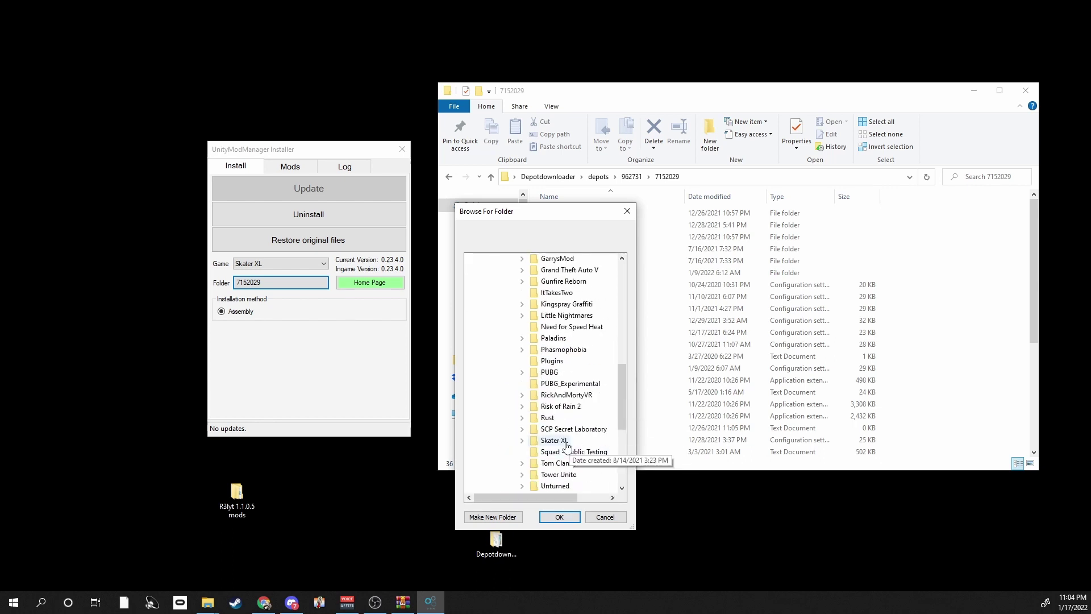
left_click(560, 517)
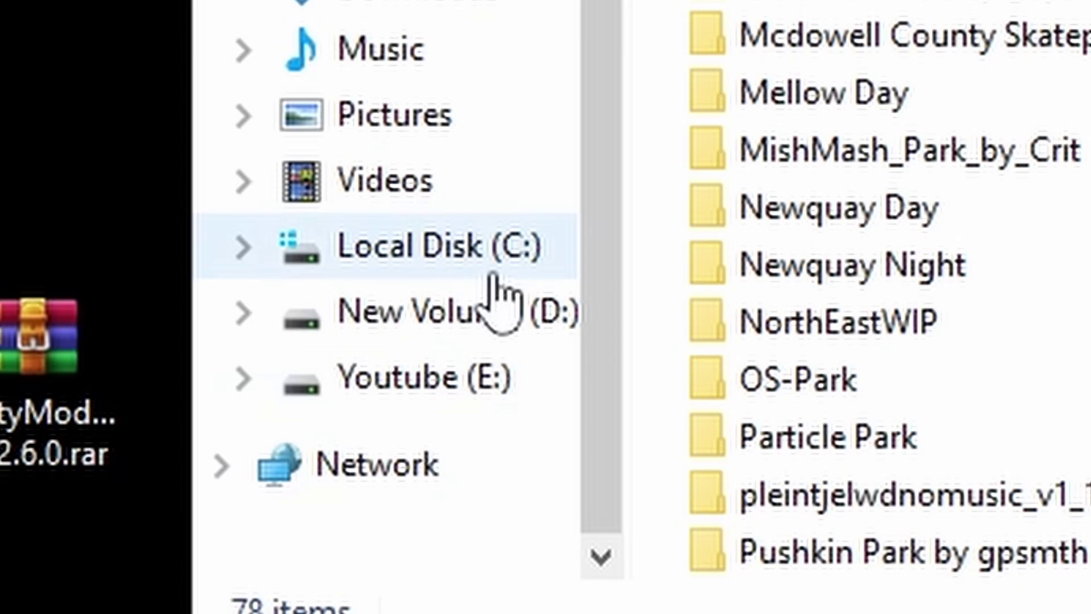
- Browse Local Disk (C:) to Program Files (x86)\Steam\steamapps\common\Skater XL, view the game folder, and return to the common folder
left_click(403, 273)
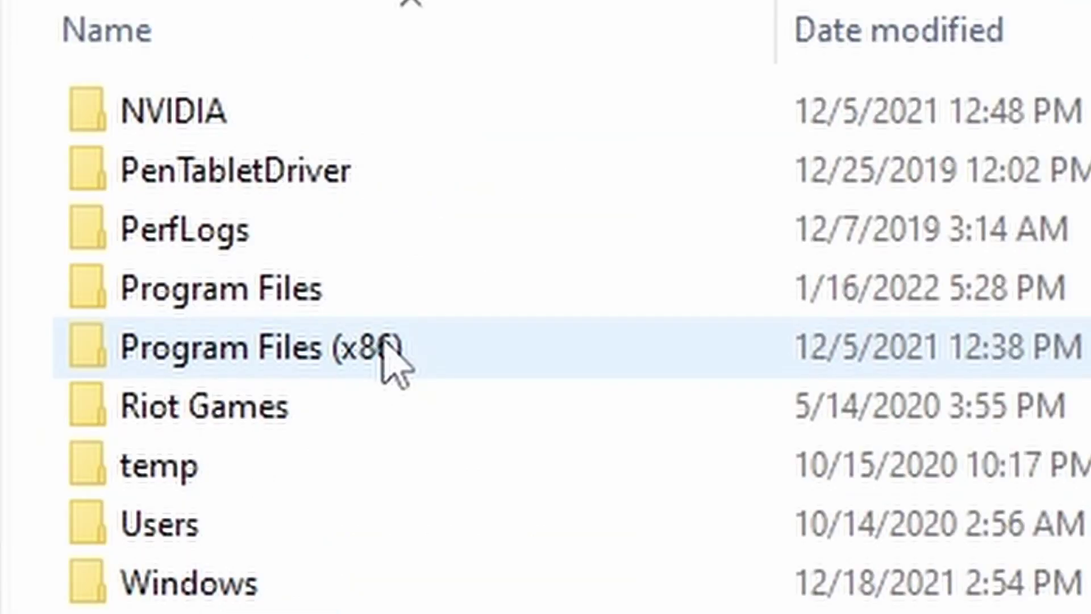
double_click(384, 344)
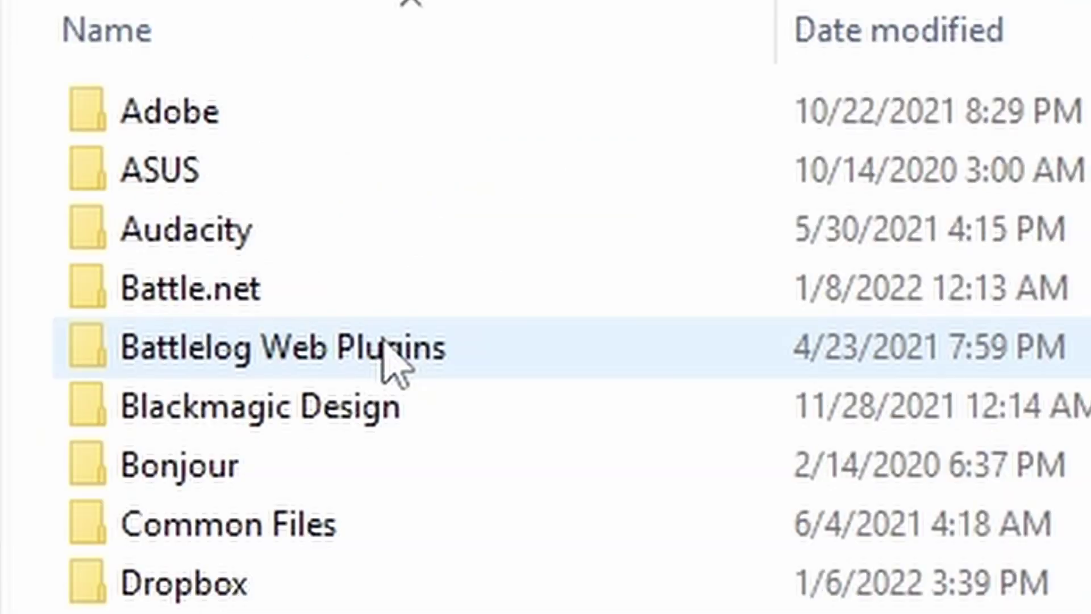
scroll(475, 433, "down", 8)
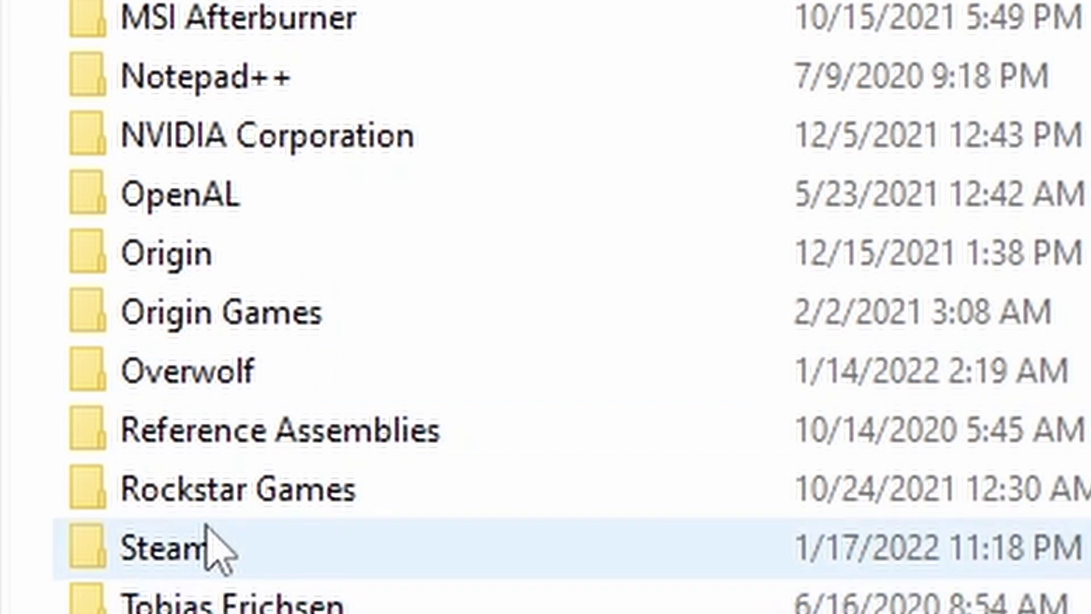
double_click(214, 544)
scroll(267, 231, "down", 4)
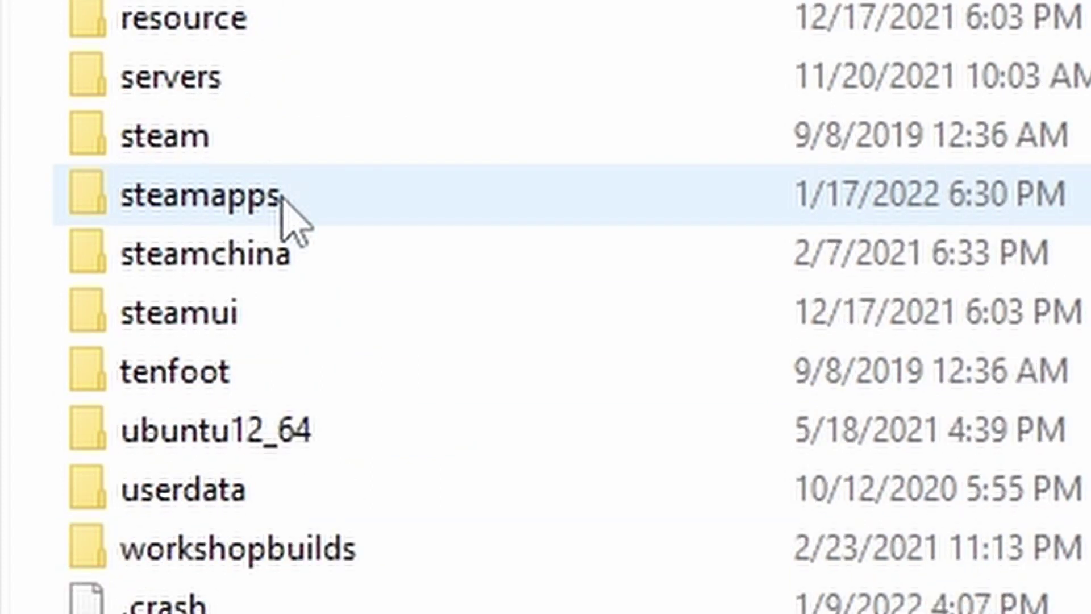
double_click(306, 179)
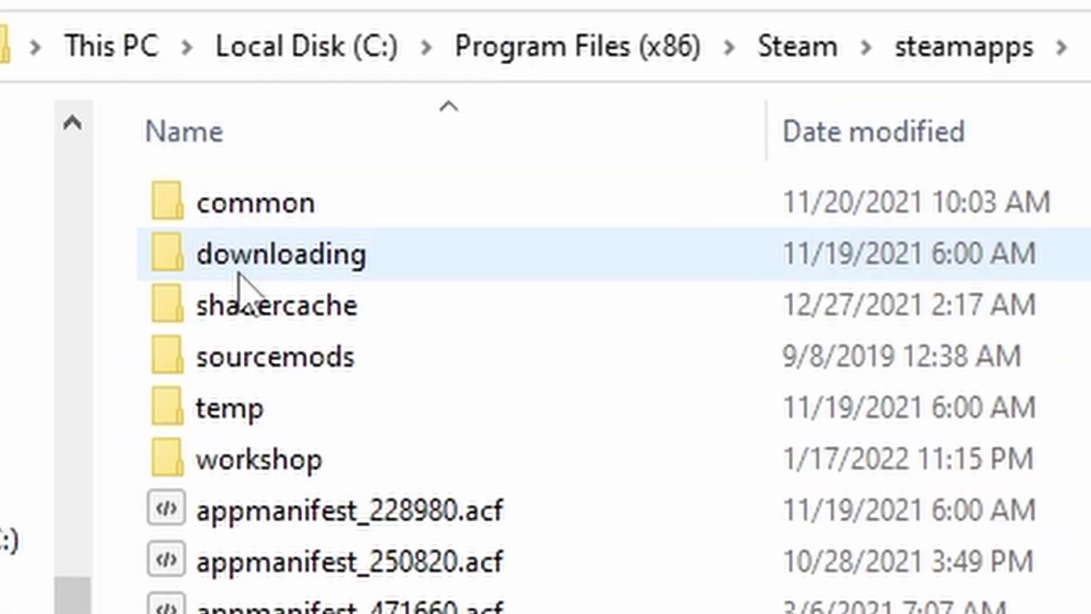
double_click(276, 214)
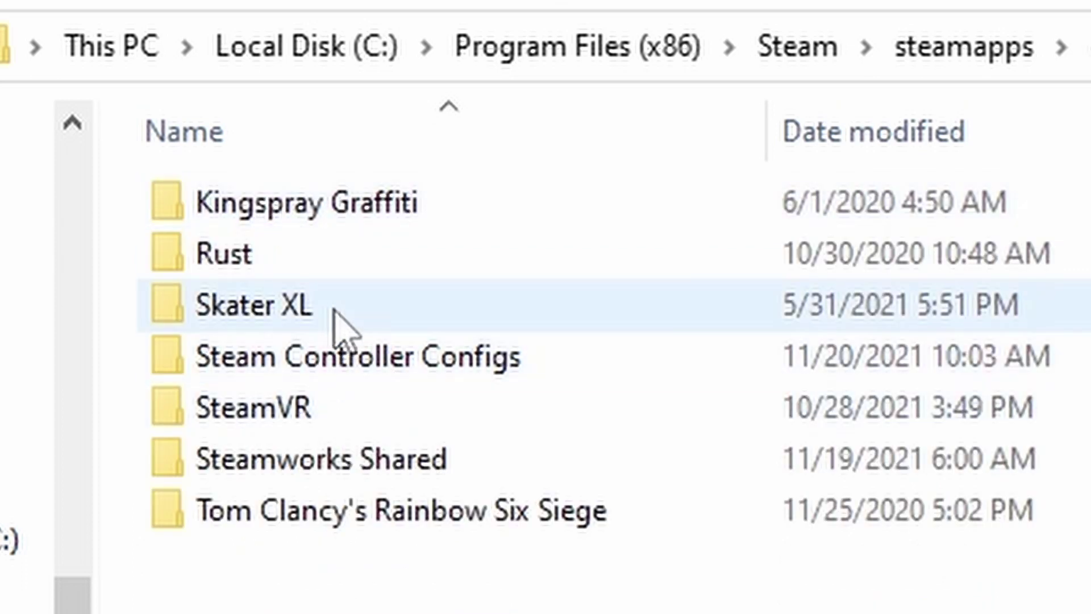
double_click(335, 324)
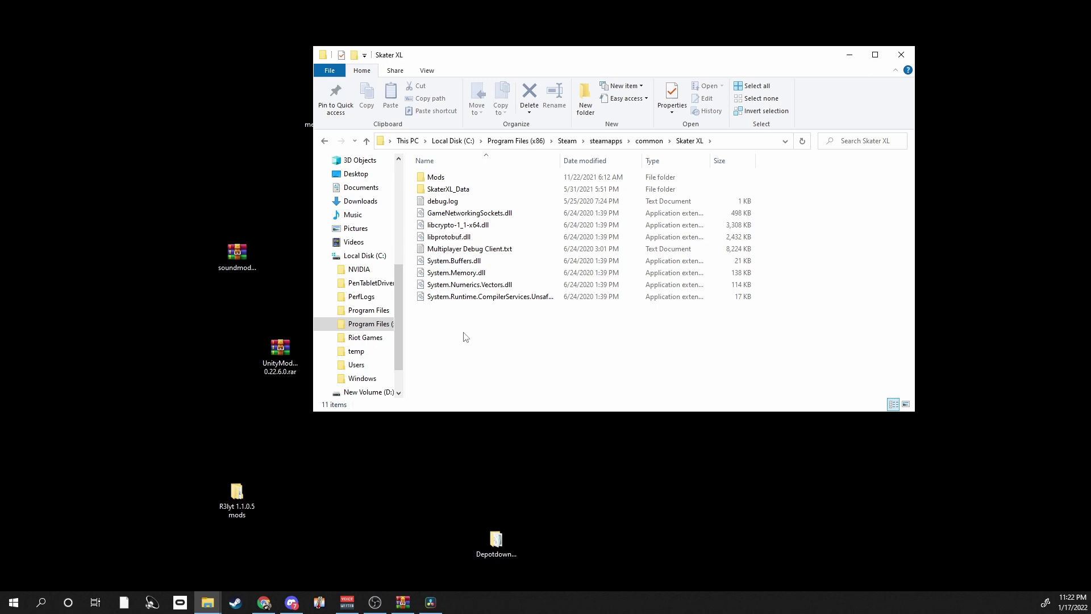
left_click(649, 141)
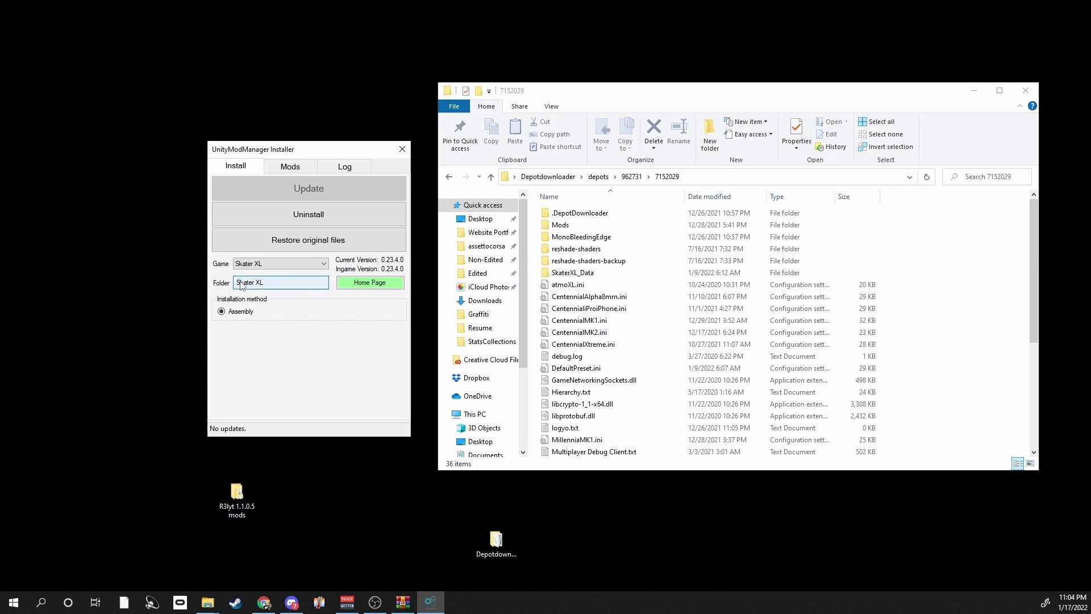
- Show the mod list in the UnityModManager installer and open the Mods folder inside the 7152029 game folder
left_click(290, 171)
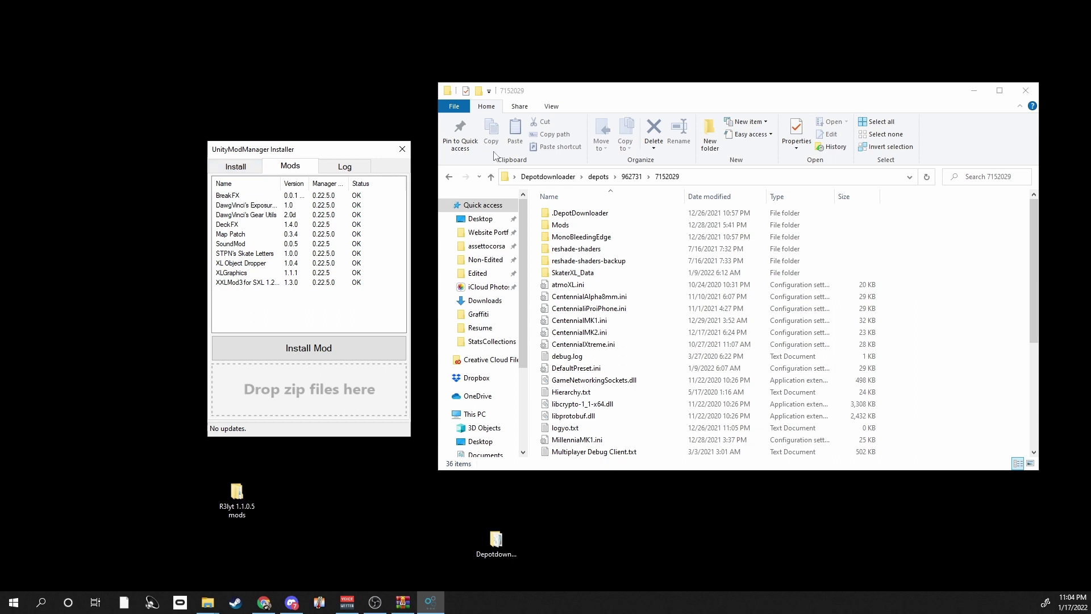
double_click(567, 226)
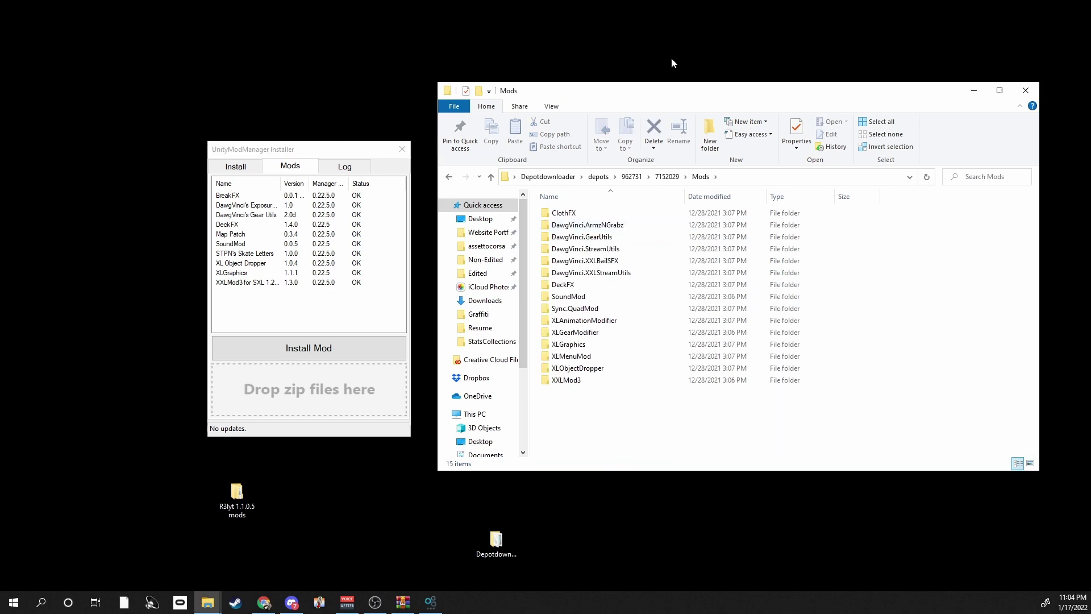
left_click_drag(668, 87, 563, 24)
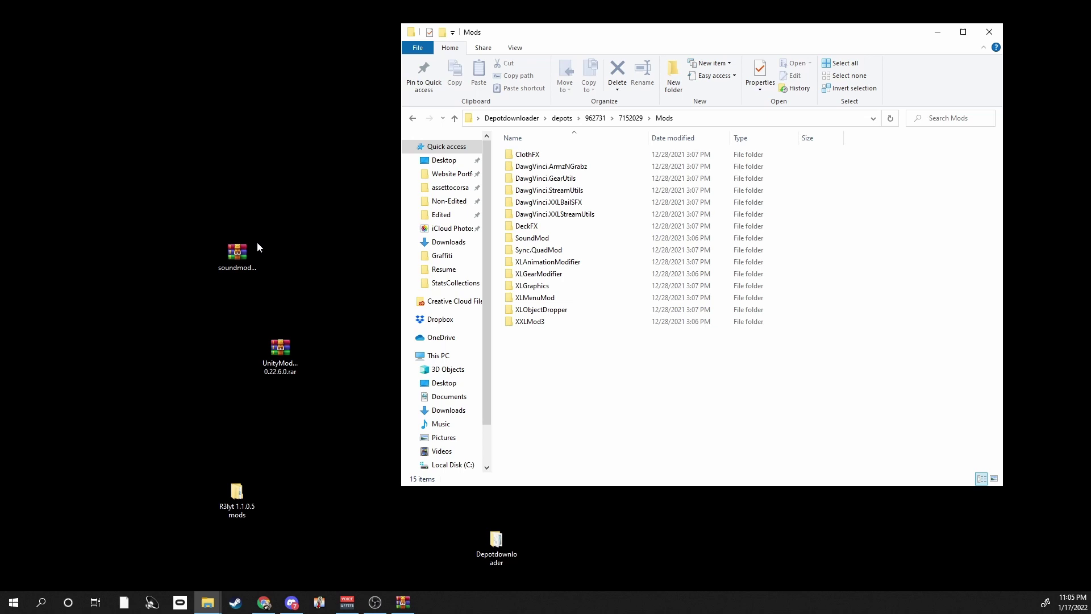
- Open soundmod.zip from the desktop and place its archive window beside the Mods folder window
left_click(244, 265)
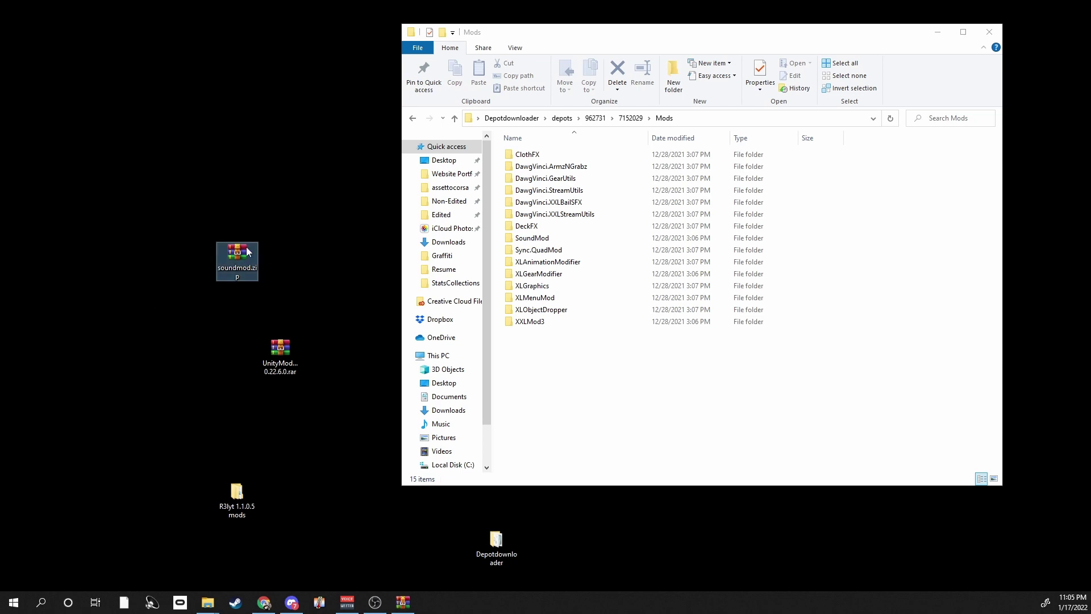
double_click(237, 265)
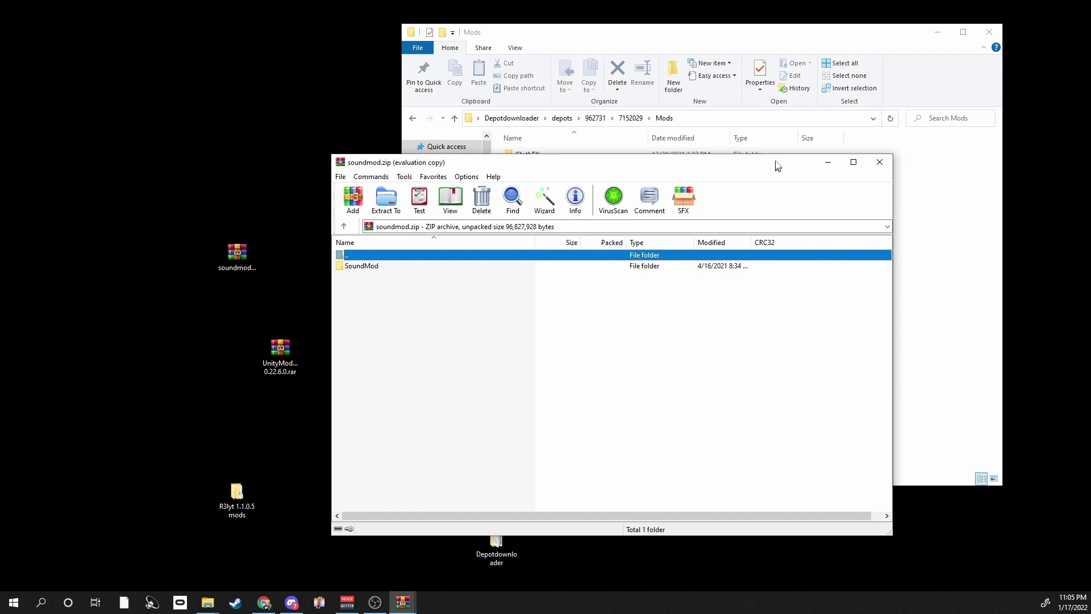
left_click_drag(775, 163, 683, 120)
left_click_drag(767, 26, 883, 54)
left_click_drag(449, 126, 236, 104)
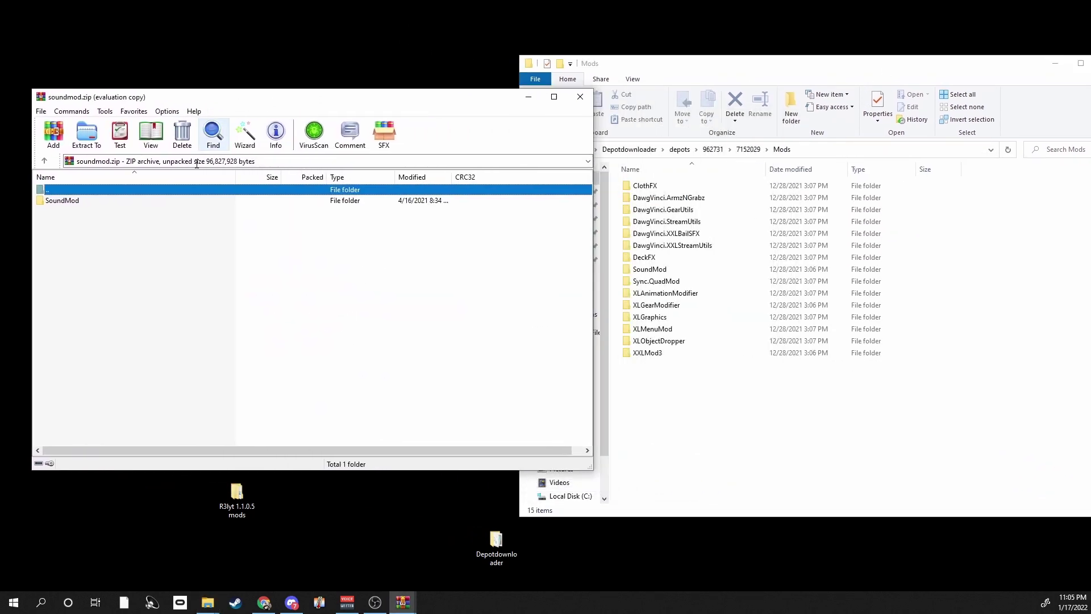
- Try to extract the SoundMod folder from soundmod.zip into the Mods folder, then cancel replacing the existing files
left_click(64, 214)
left_click(62, 203)
left_click_drag(62, 203, 699, 445)
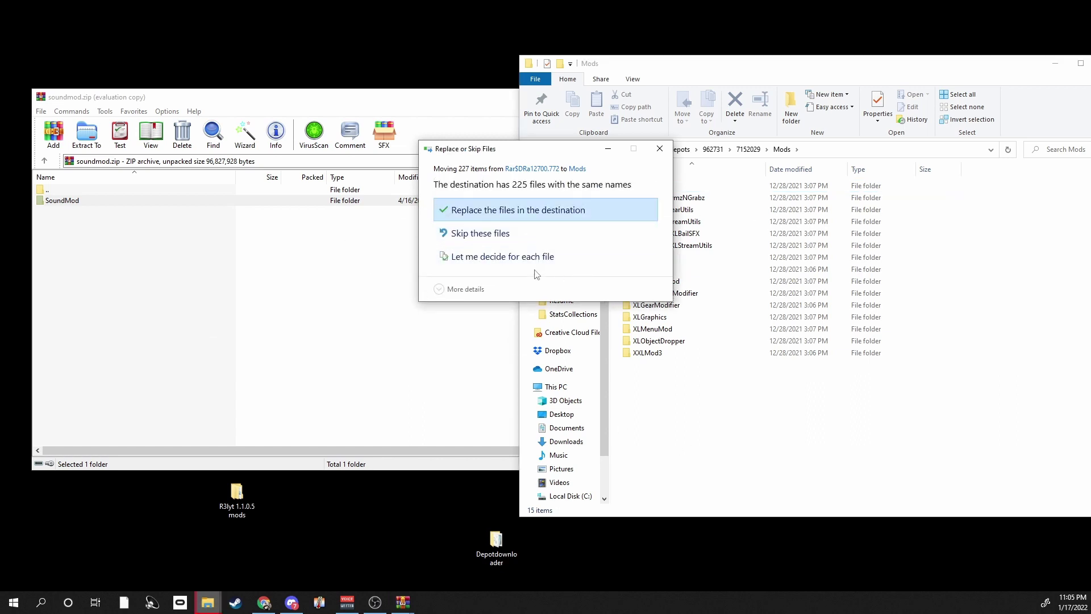
left_click(659, 148)
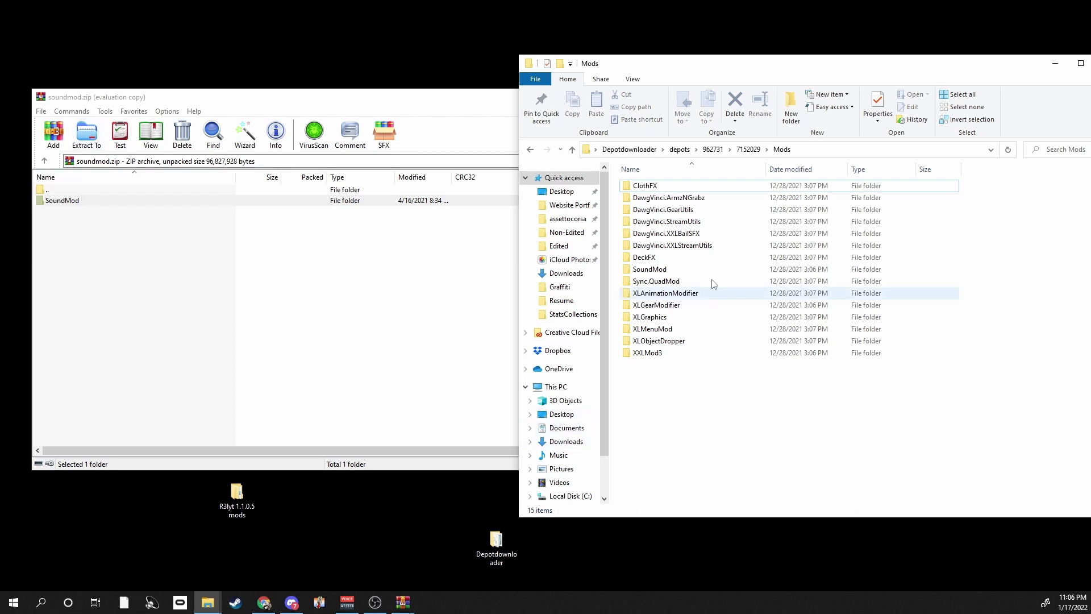
- Browse to Documents\SkaterXL\XLGearModifier\Asset Packs and examine the gear asset files stored there
left_click_drag(787, 76, 522, 55)
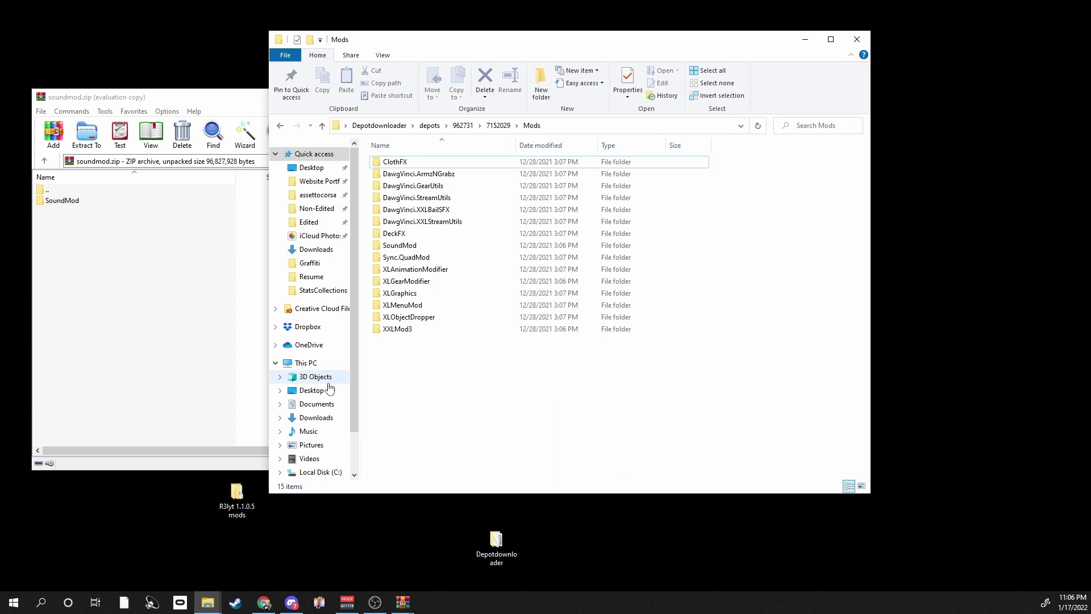
left_click(317, 404)
scroll(464, 288, "down", 1)
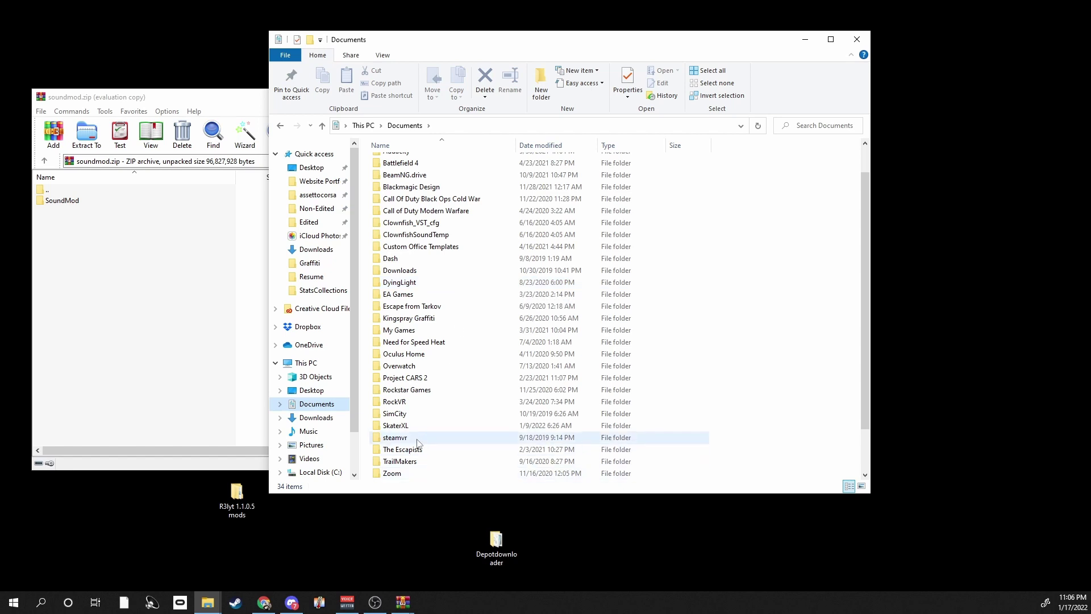
double_click(398, 426)
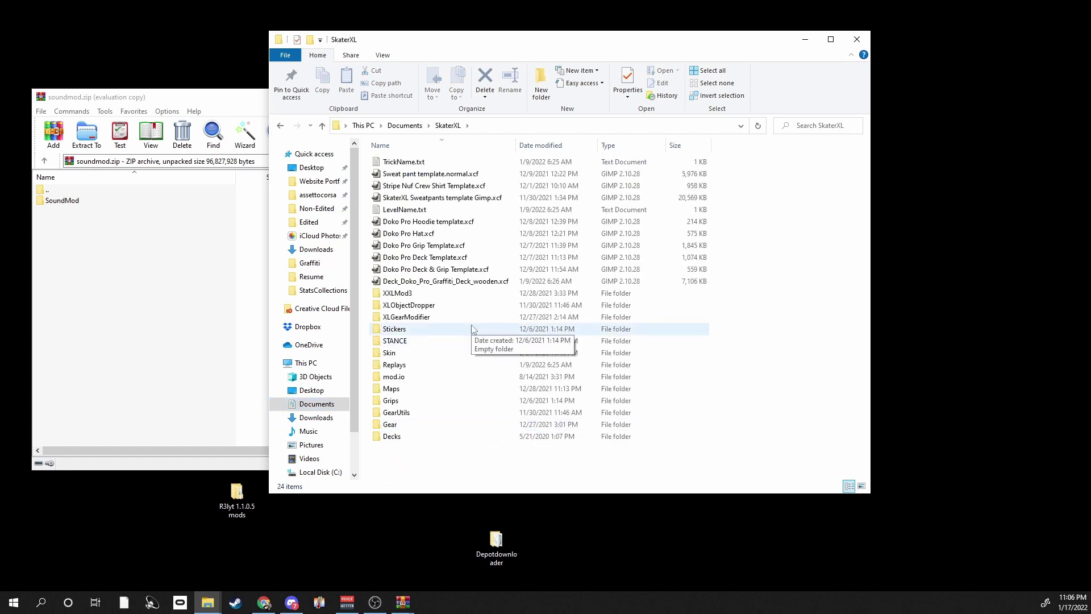
double_click(410, 320)
double_click(418, 163)
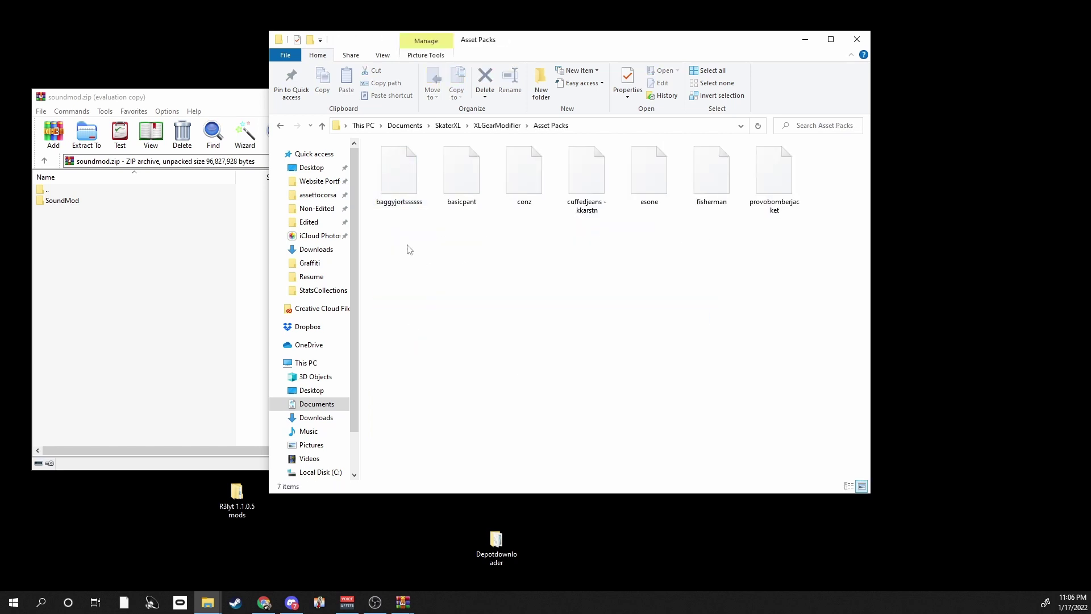
left_click_drag(391, 230, 802, 176)
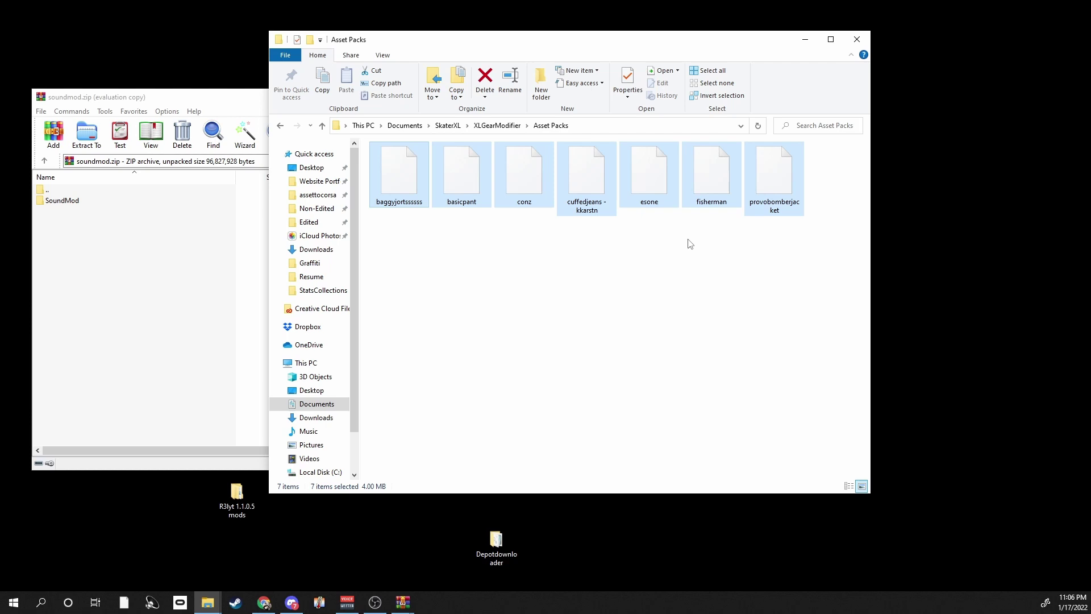
left_click(585, 243)
- Return to the SkaterXL documents folder, examine the texture files in Gear\Gear, and close the folder window
left_click(497, 125)
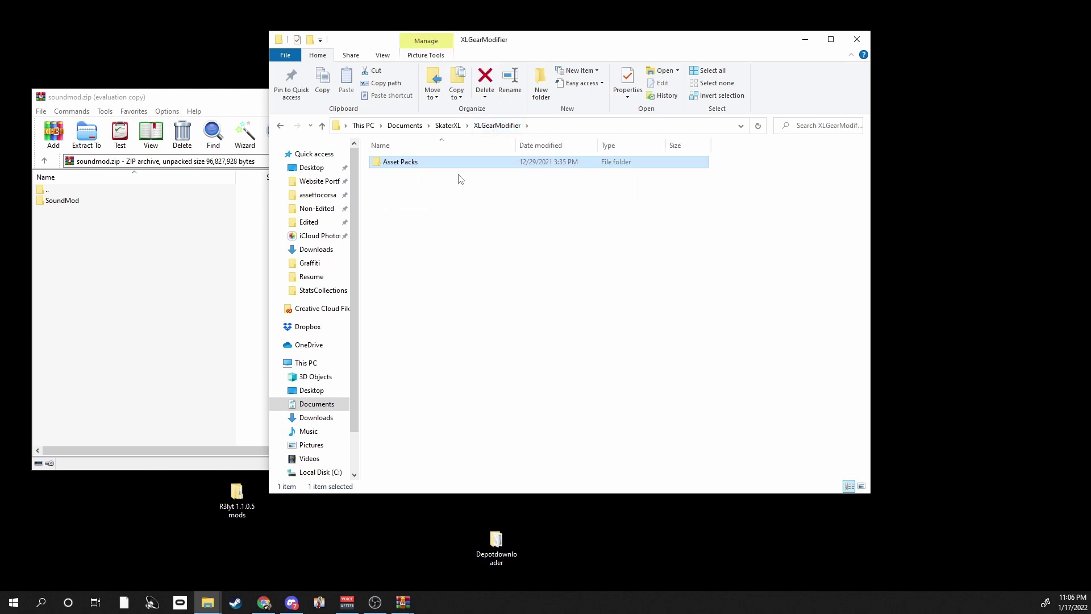
left_click(450, 126)
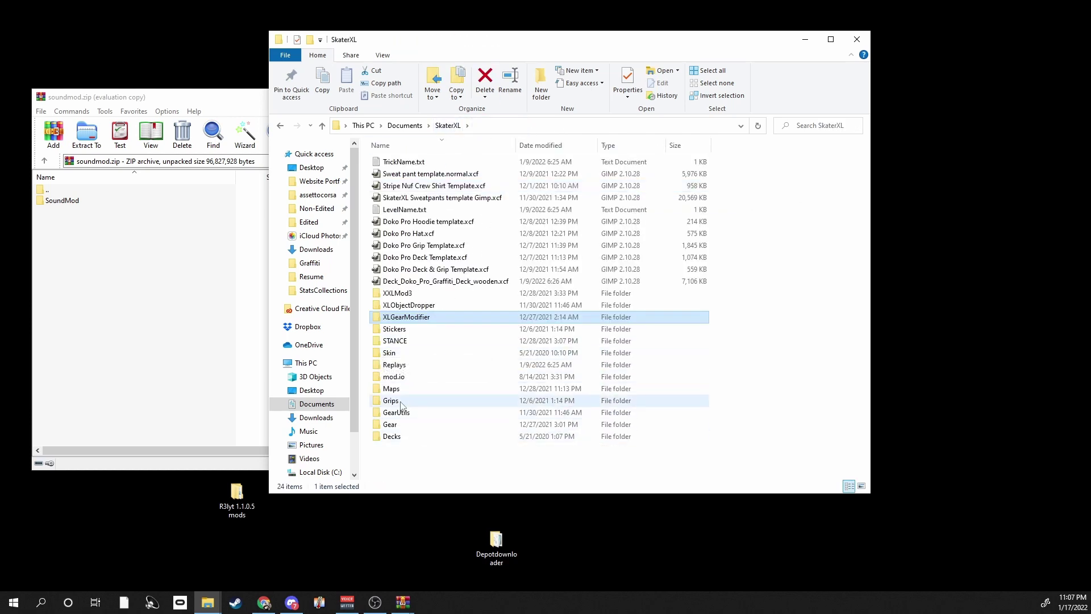
double_click(398, 424)
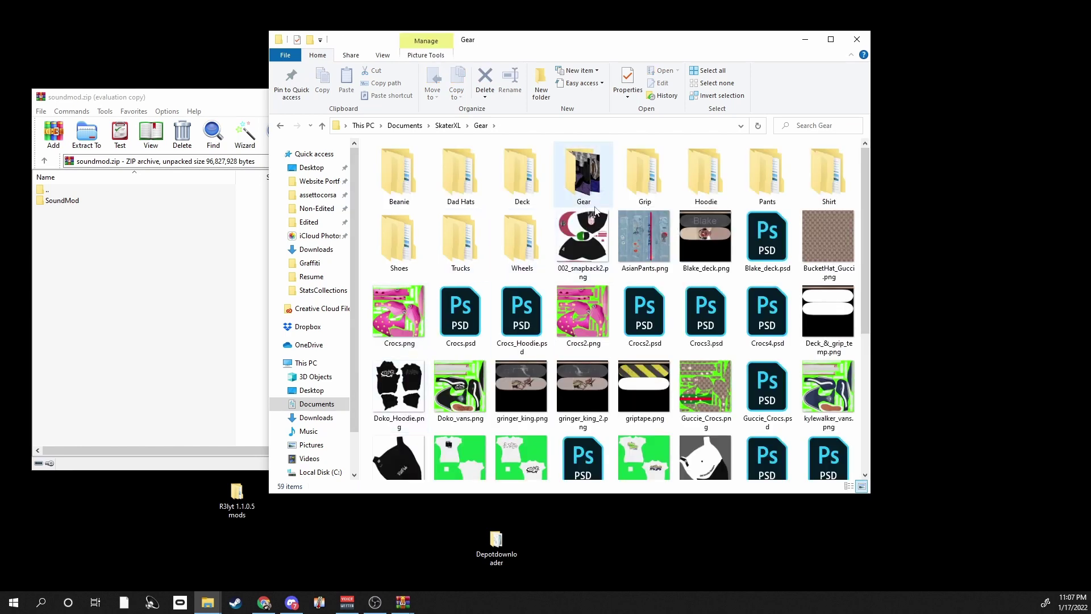
double_click(591, 196)
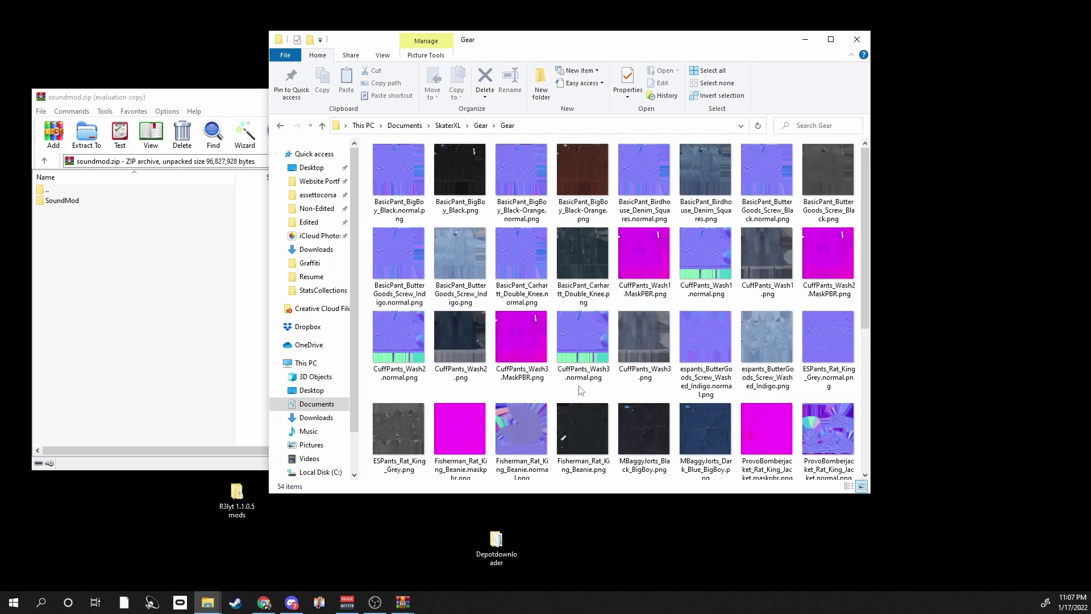
scroll(645, 341, "down", 5)
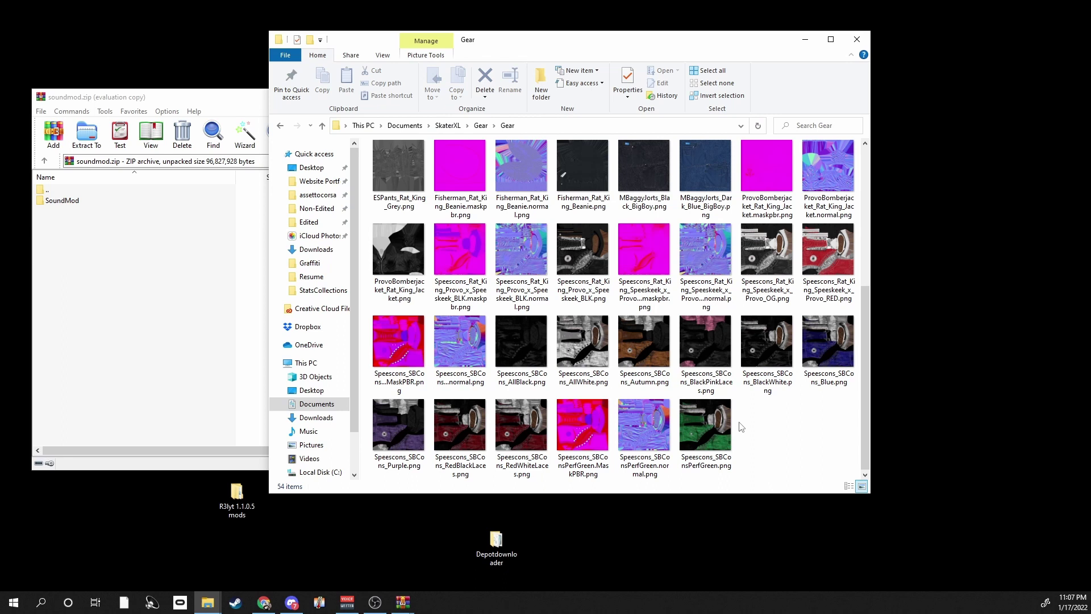
left_click(857, 39)
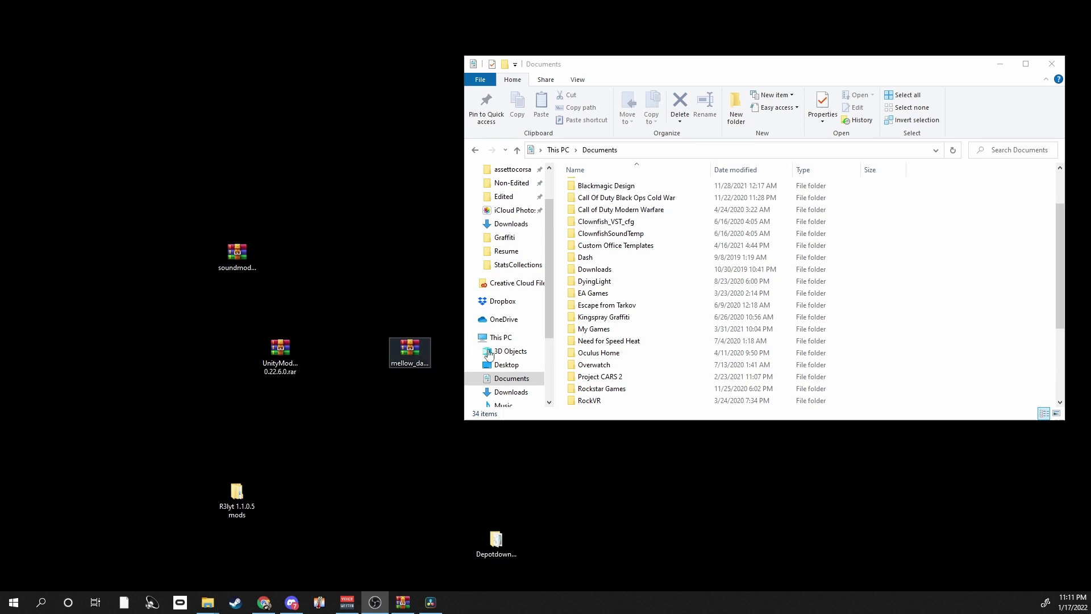
- Open the Maps folder inside Documents\SkaterXL as the destination for custom maps
scroll(603, 359, "down", 2)
scroll(604, 359, "down", 1)
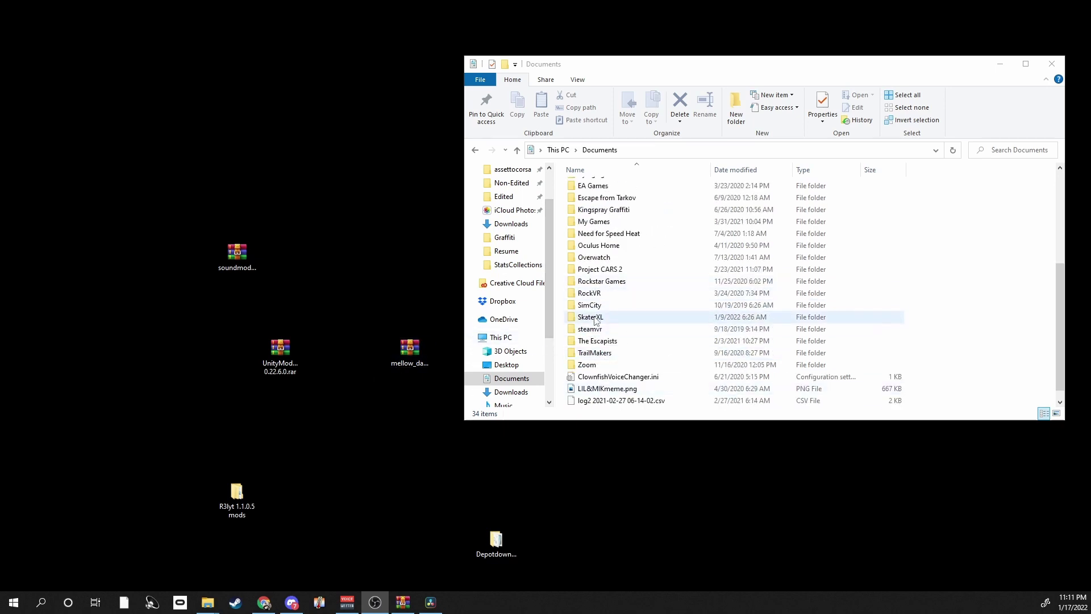
double_click(591, 317)
scroll(596, 368, "down", 2)
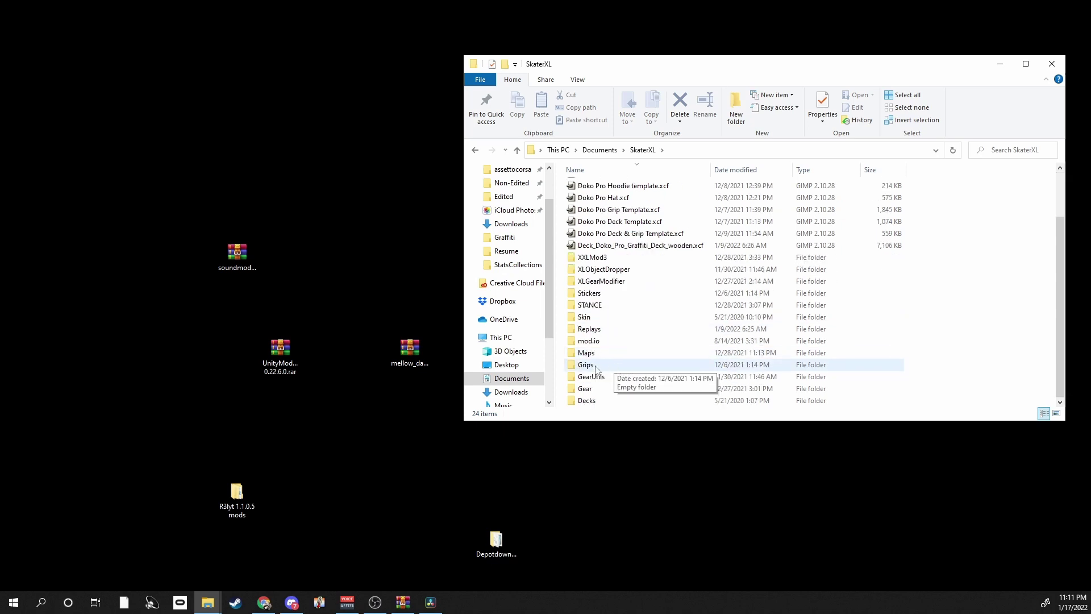
double_click(591, 352)
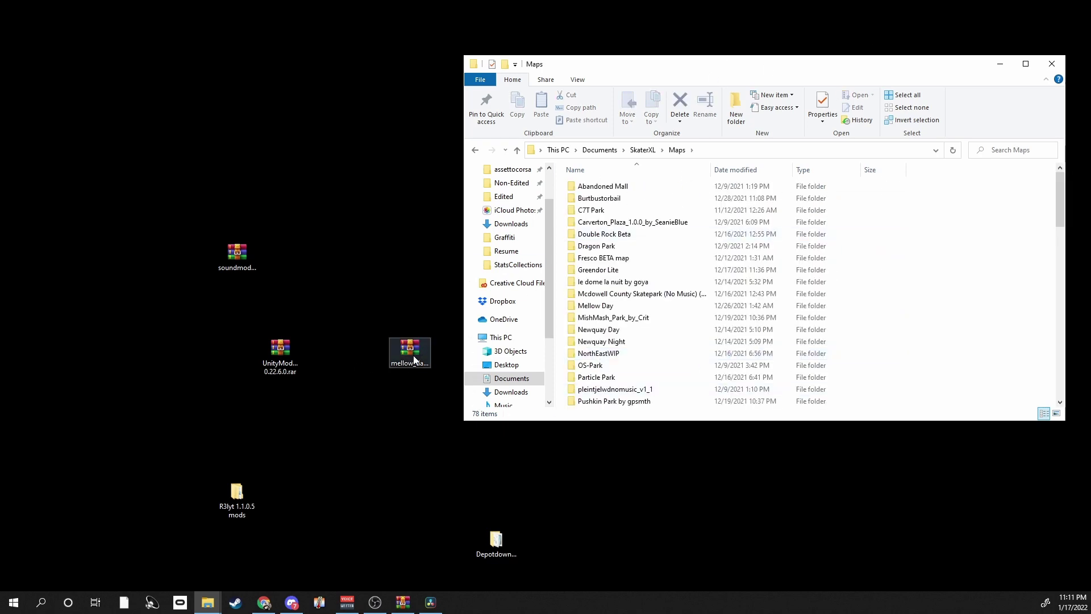
- Open mellow_day_1.1.zip from the desktop beside the Maps folder, dismiss the licence reminder and select Mellow Day.png
left_click_drag(414, 356, 336, 115)
double_click(336, 115)
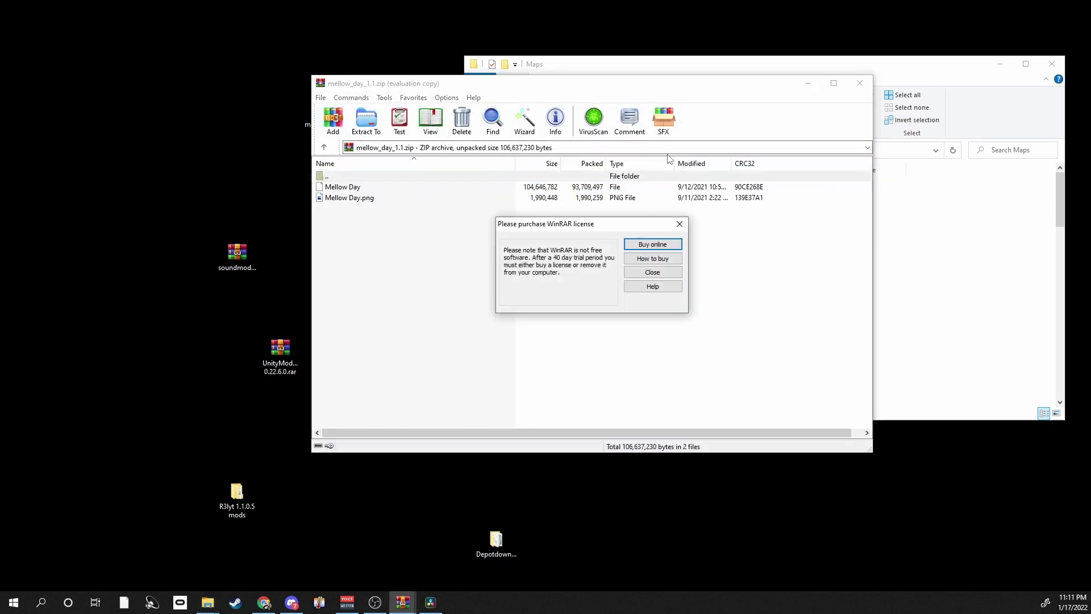
left_click(679, 223)
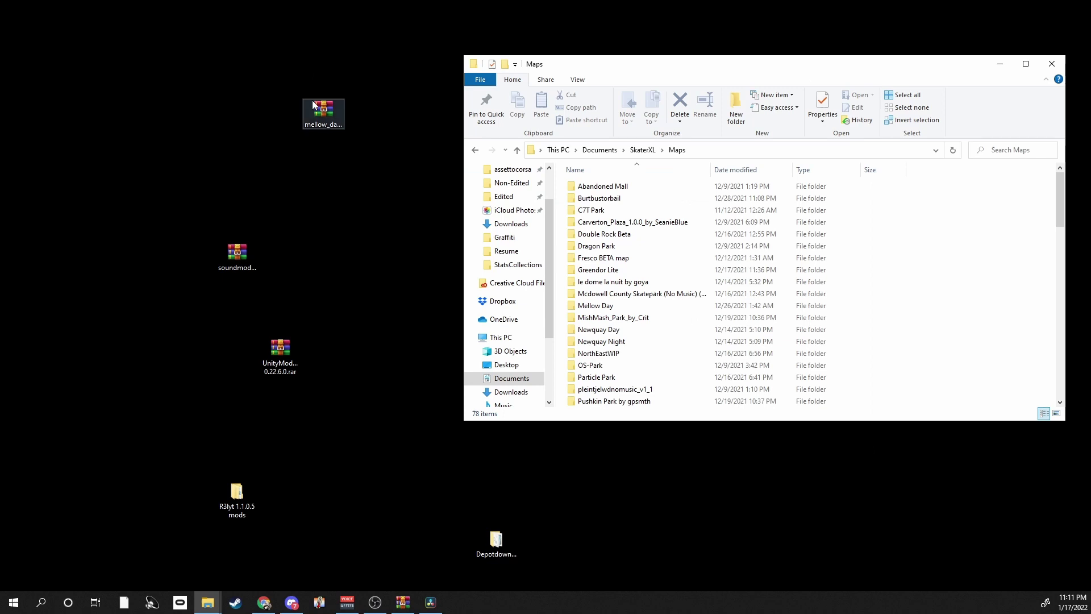
double_click(312, 100)
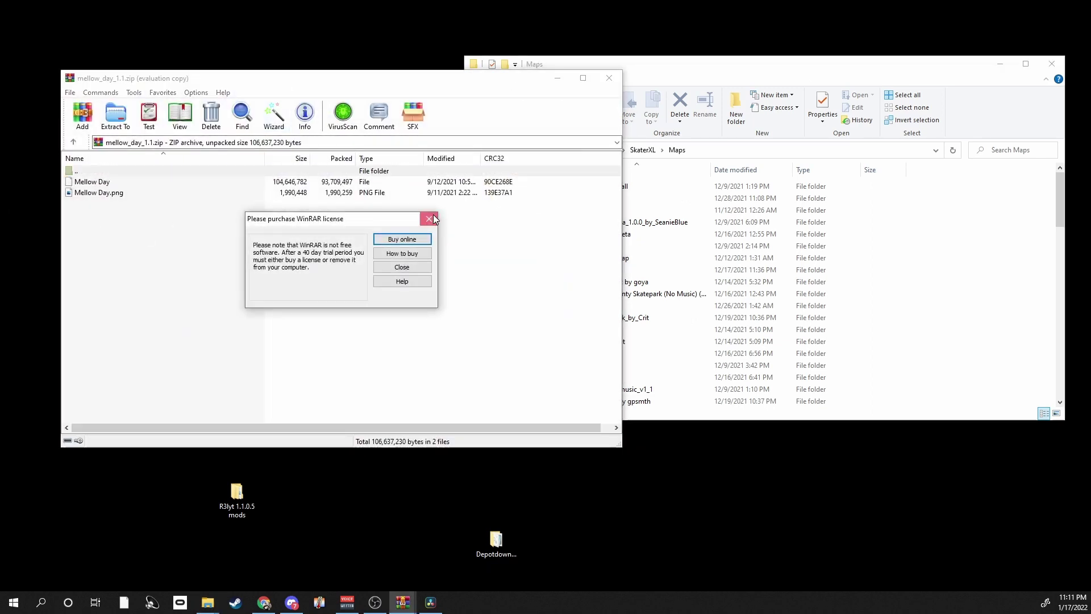
left_click(429, 218)
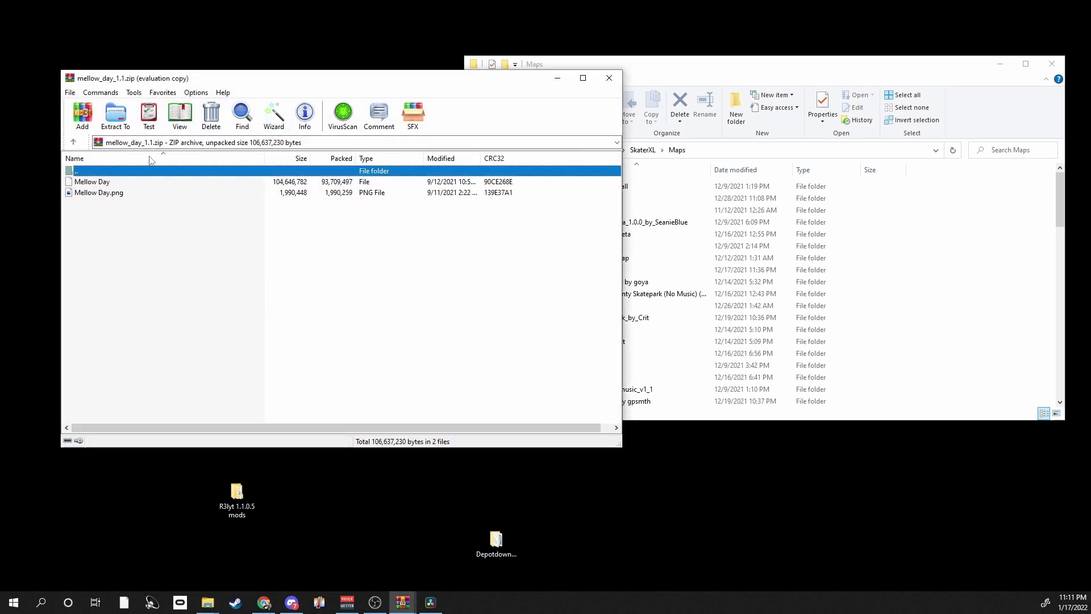
left_click(100, 194)
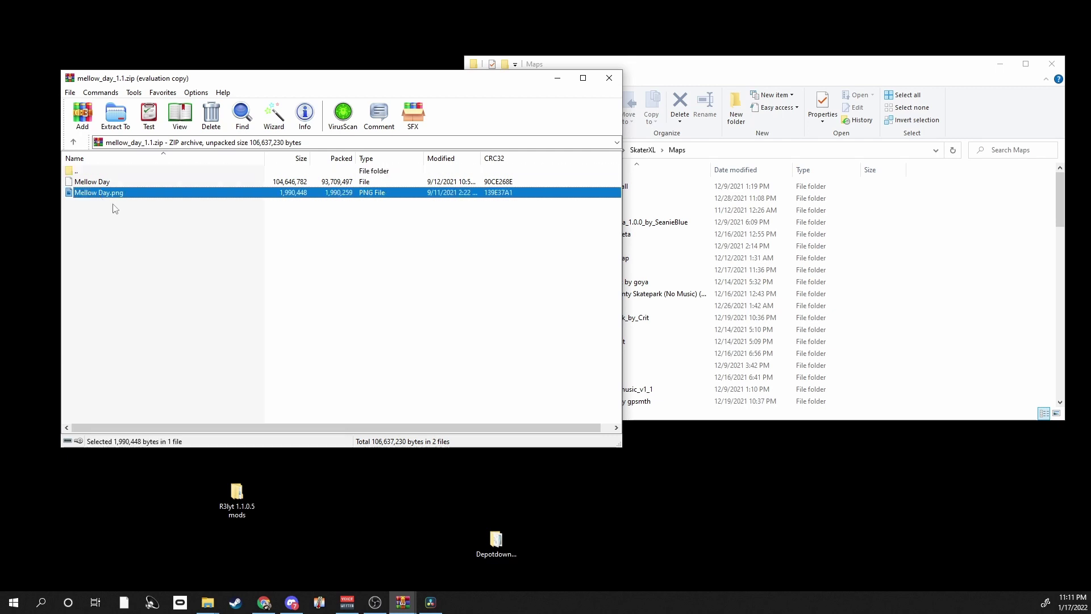
- Create a new folder named "mellow day 2" inside the Maps folder
left_click(792, 54)
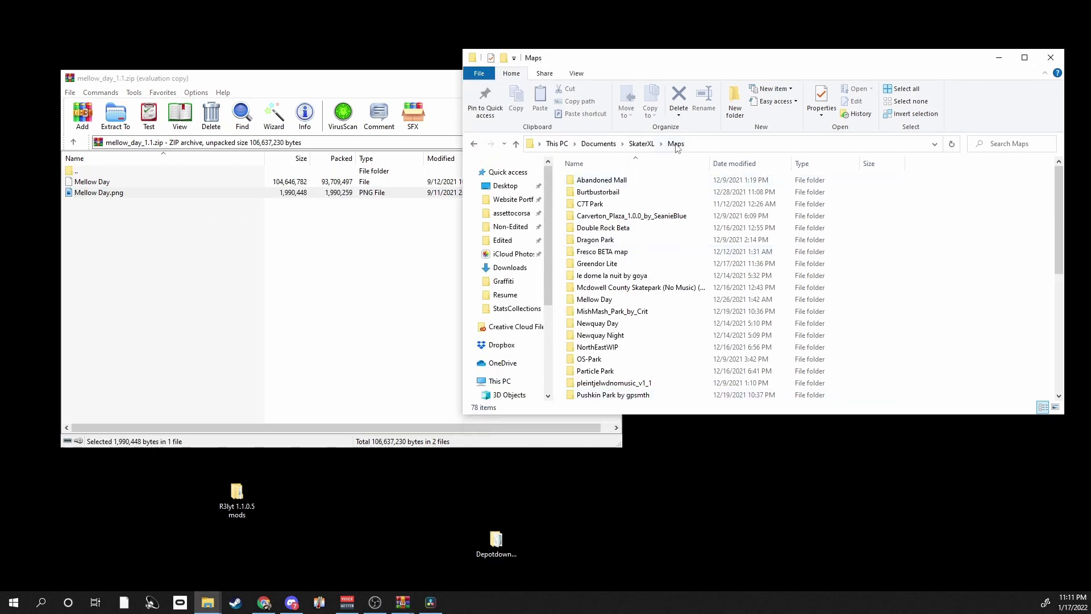
right_click(969, 247)
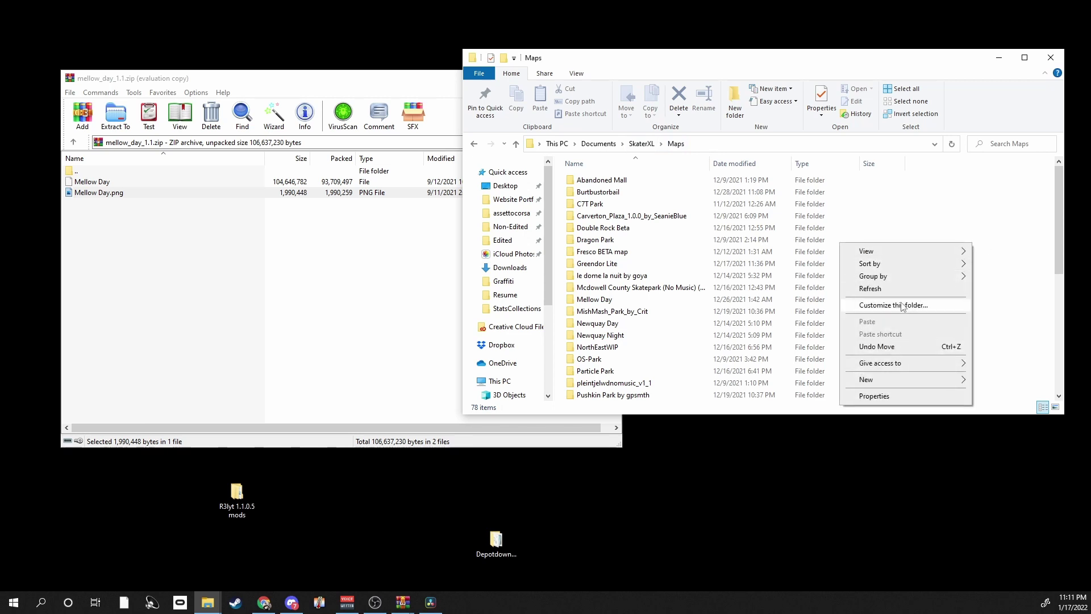
mouse_move(868, 379)
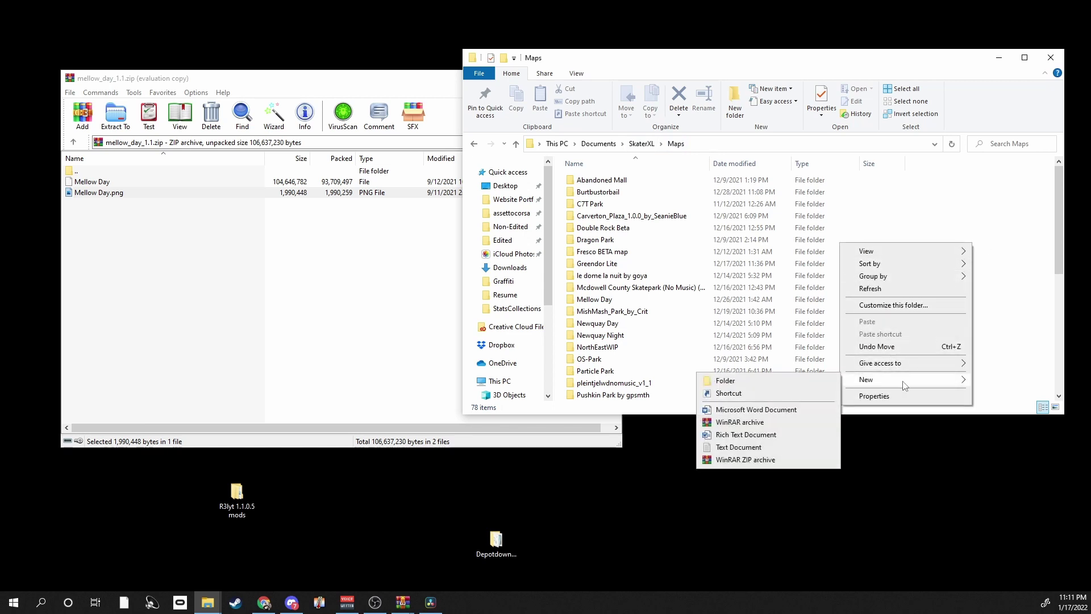
left_click(816, 382)
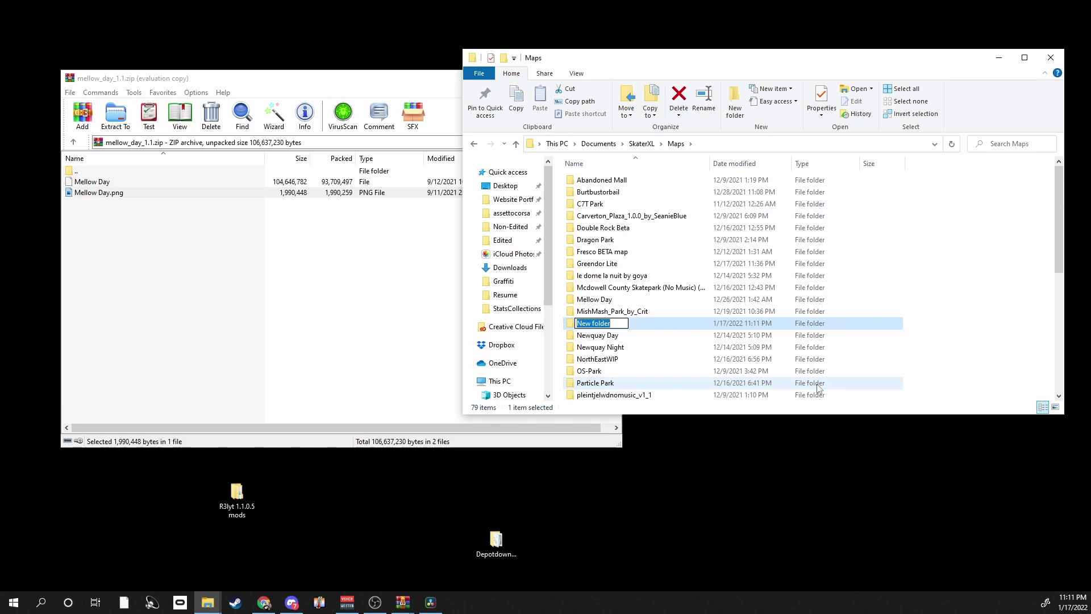
type("mellow day 2")
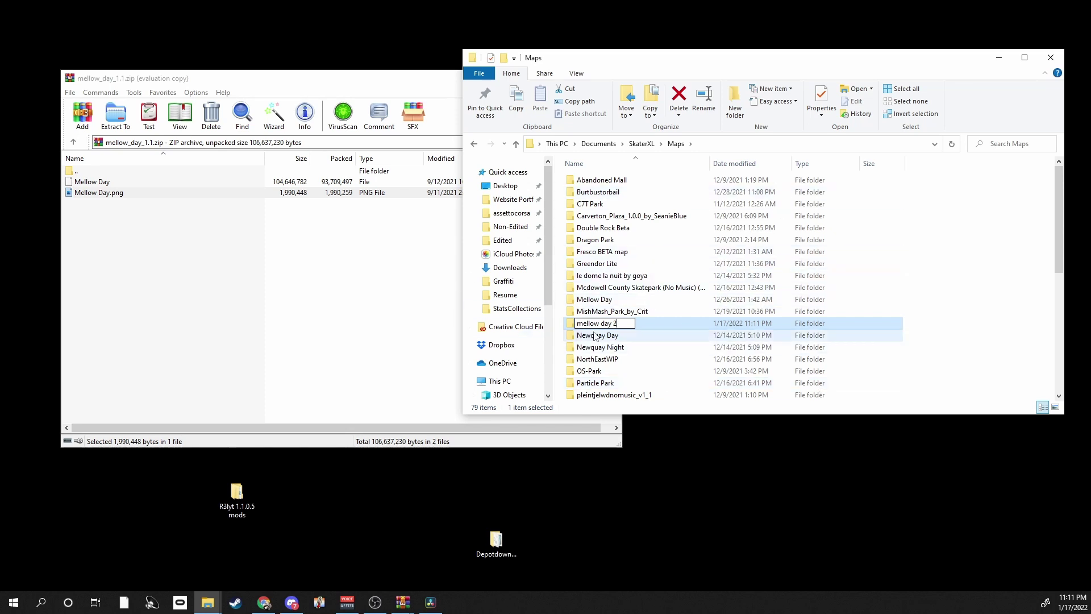
- Extract both Mellow Day and Mellow Day.png from mellow_day_1.1.zip into the "mellow day 2" folder
left_click(165, 193)
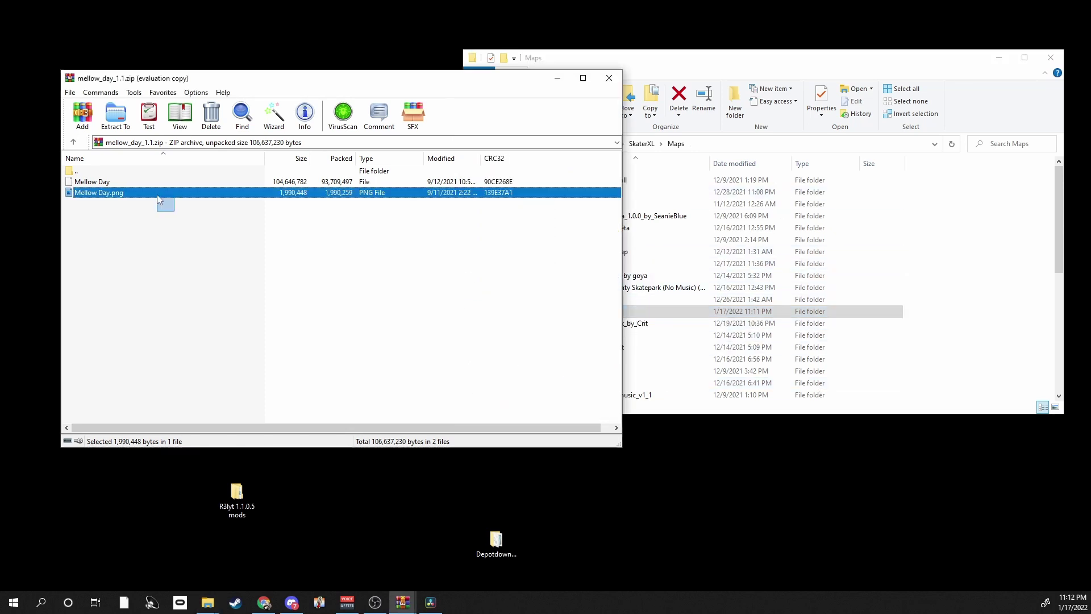
left_click(151, 182, "shift")
left_click_drag(155, 181, 682, 314)
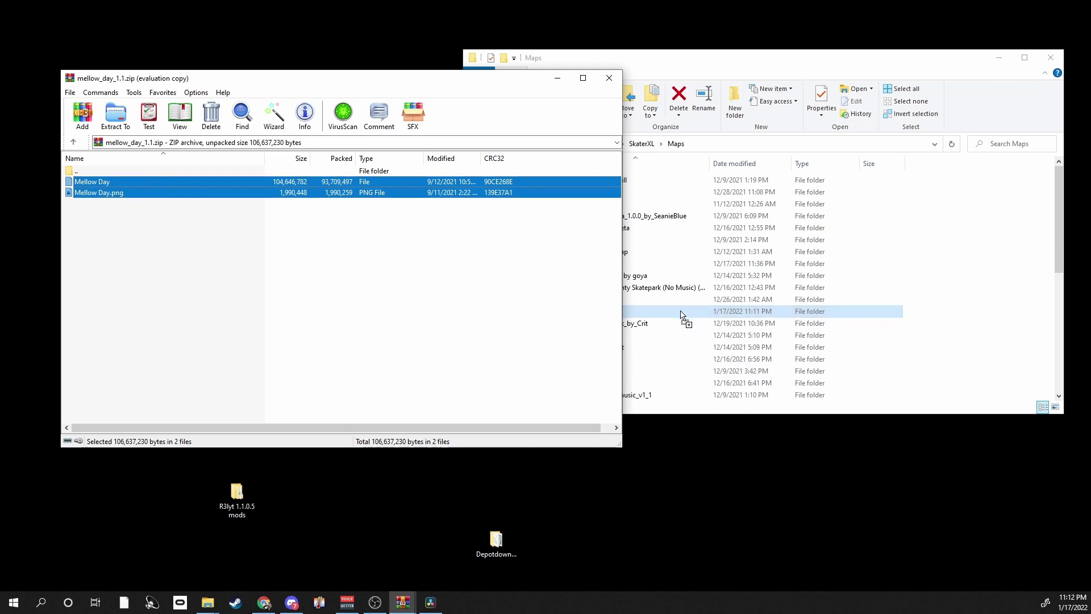
- View Mellow Day.png inside the "mellow day 2" folder, close the image and return to the Maps folder
left_click(978, 306)
left_click(617, 314)
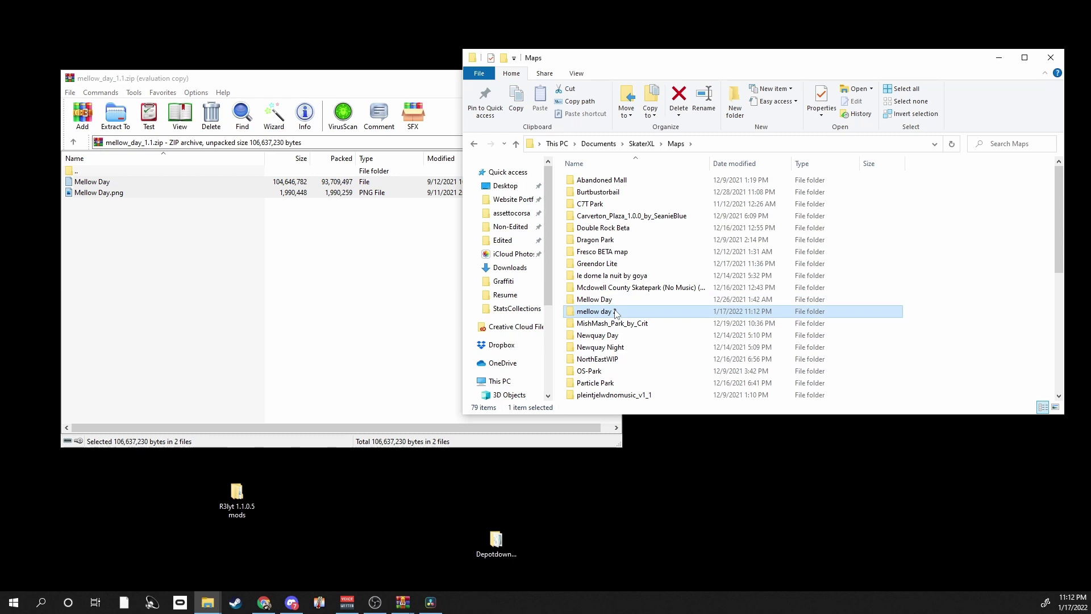
double_click(616, 311)
double_click(652, 196)
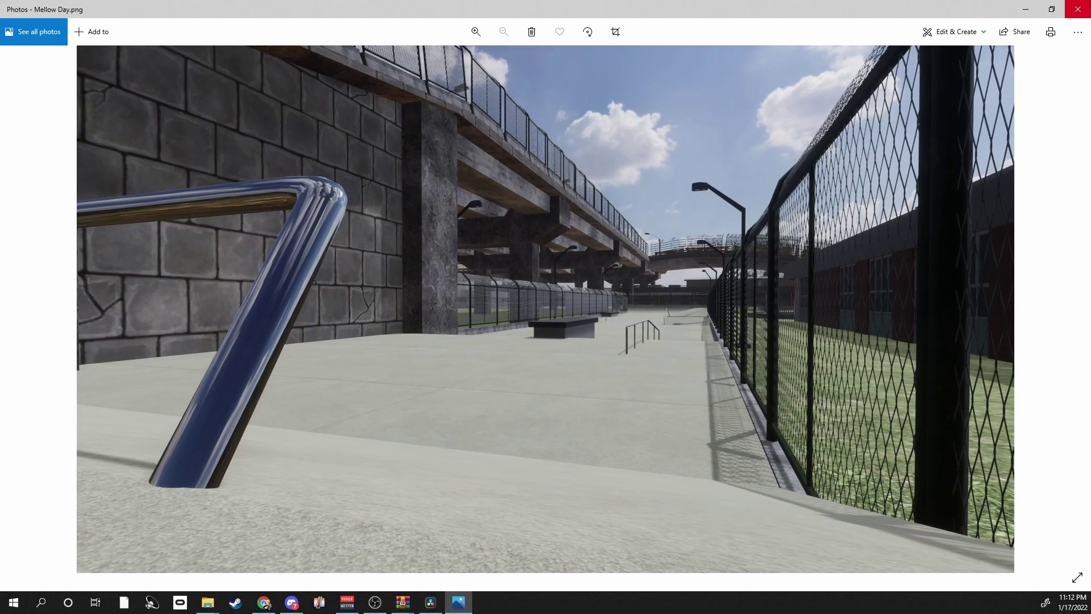
left_click(1077, 9)
key("alt+Up")
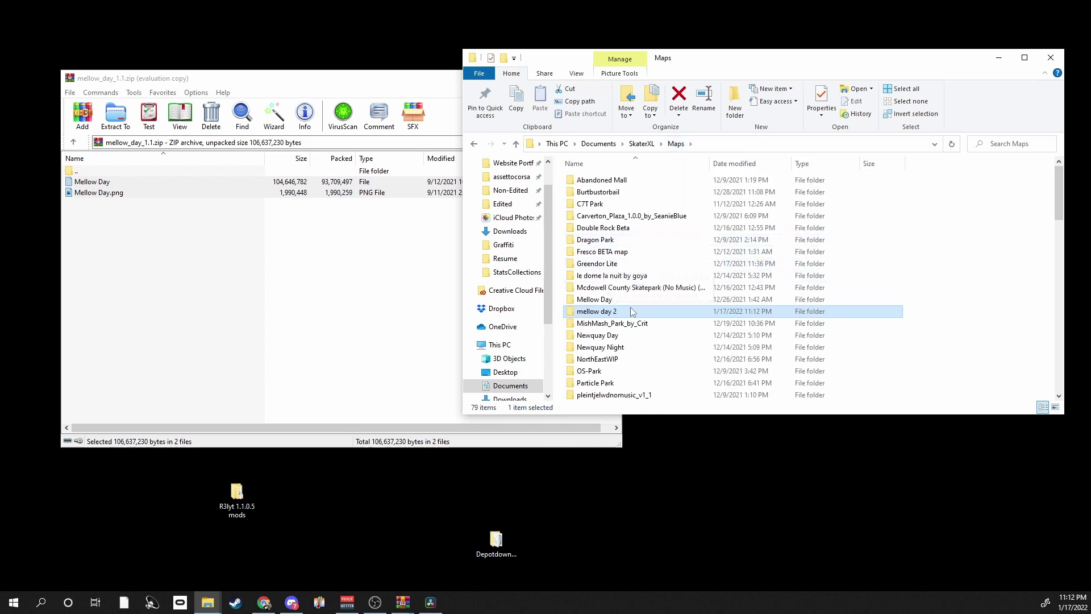